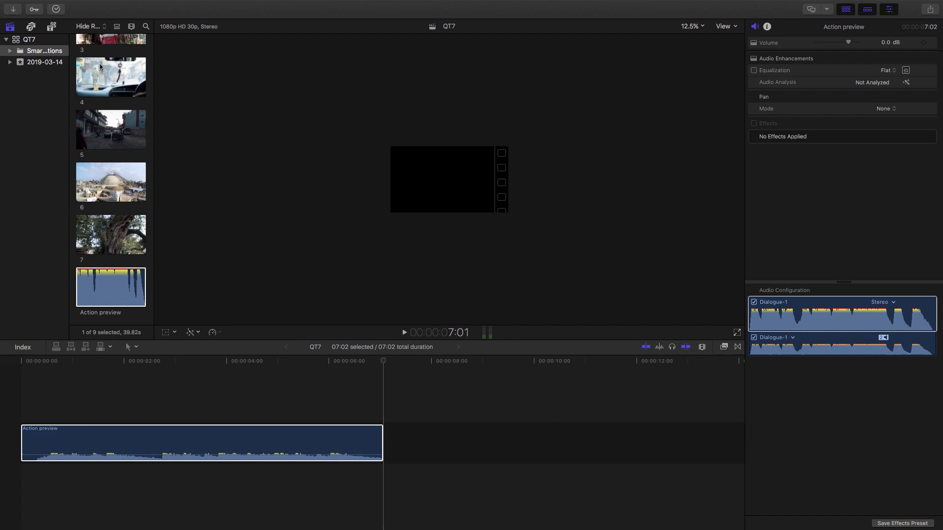
Zoom the timeline in twice on the Action preview clip and scroll to its two-to-four-second stretch
left_click(191, 356)
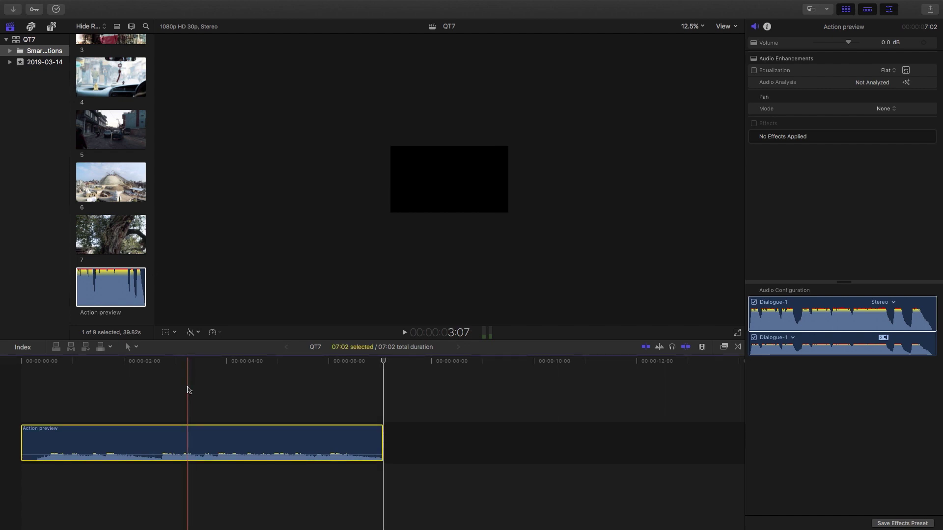
key("super+equal")
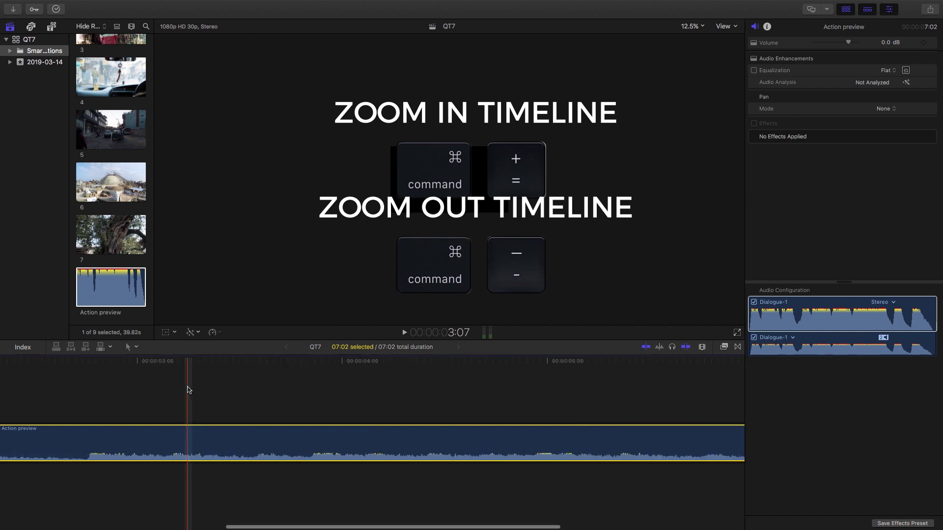
key("super+equal")
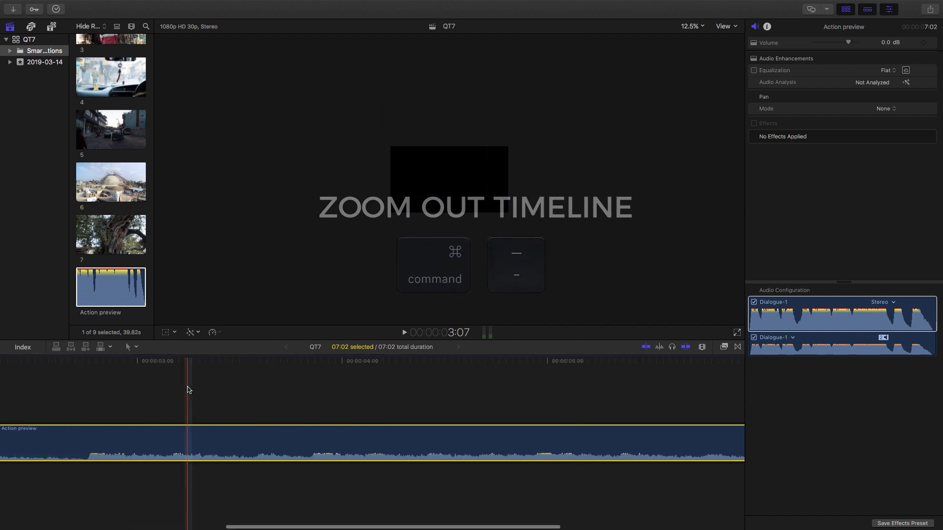
scroll(188, 390, "left", 5)
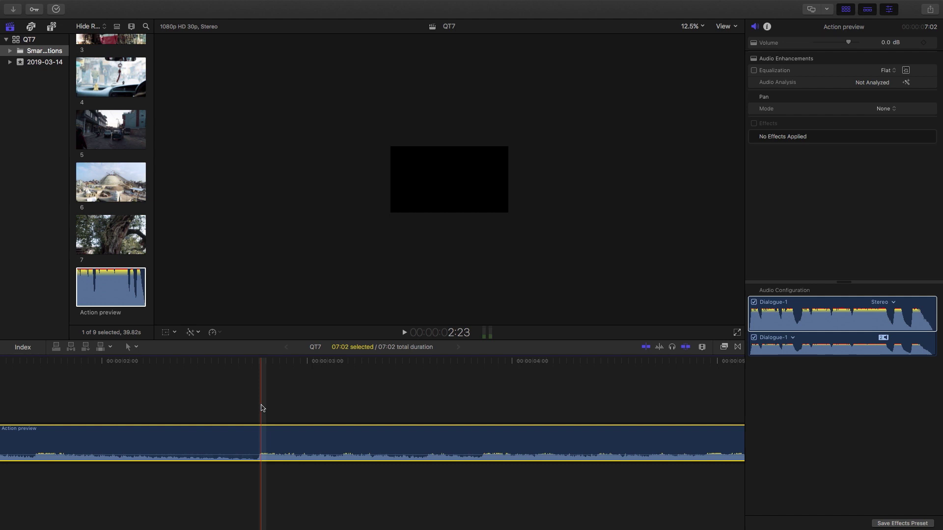
Nudge the Action preview clip's volume up, then down until it reads -1.0 dB
key("ctrl+equal")
key("ctrl+equal")
key("ctrl+equal")
key("ctrl+equal")
key("ctrl+equal")
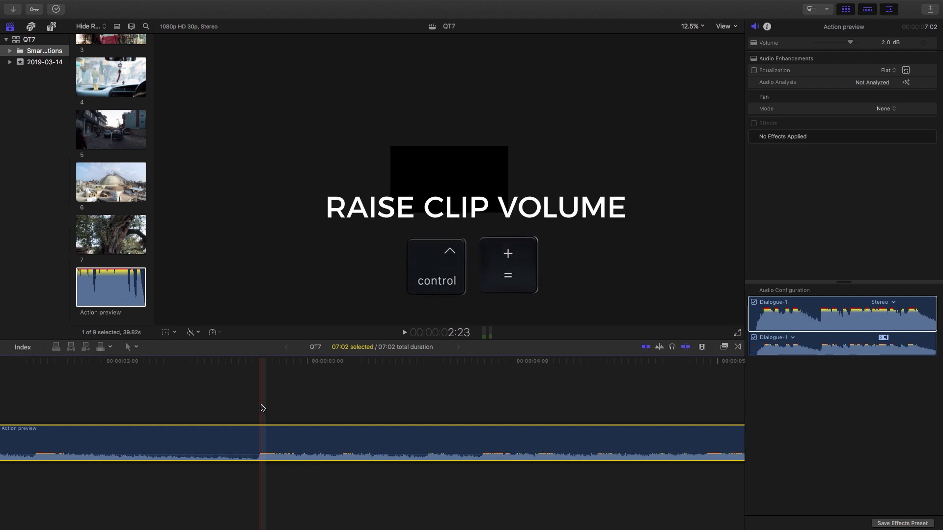
key("ctrl+equal")
key("ctrl+equal")
key("ctrl+equal")
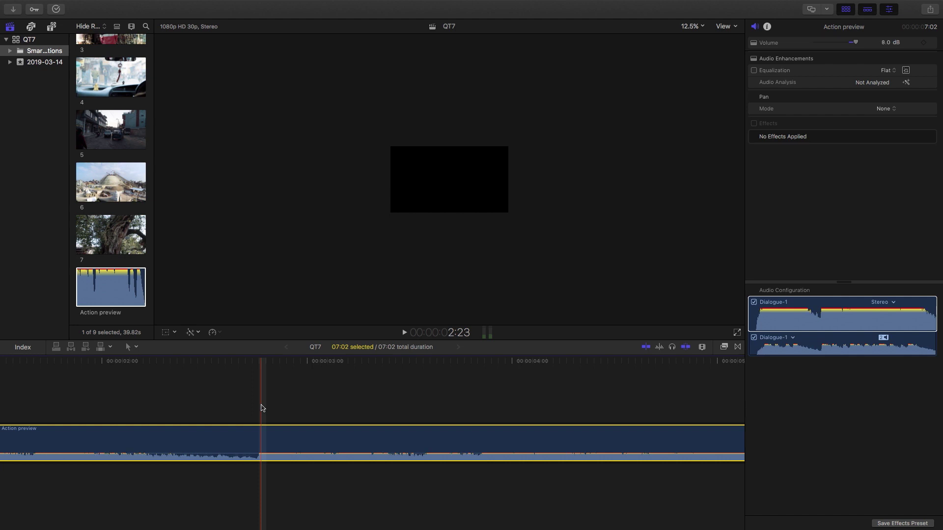
key("ctrl+minus")
key("ctrl+minus")
key("ctrl+minus")
key("ctrl+minus")
key("ctrl+minus")
key("ctrl+minus")
key("ctrl+minus")
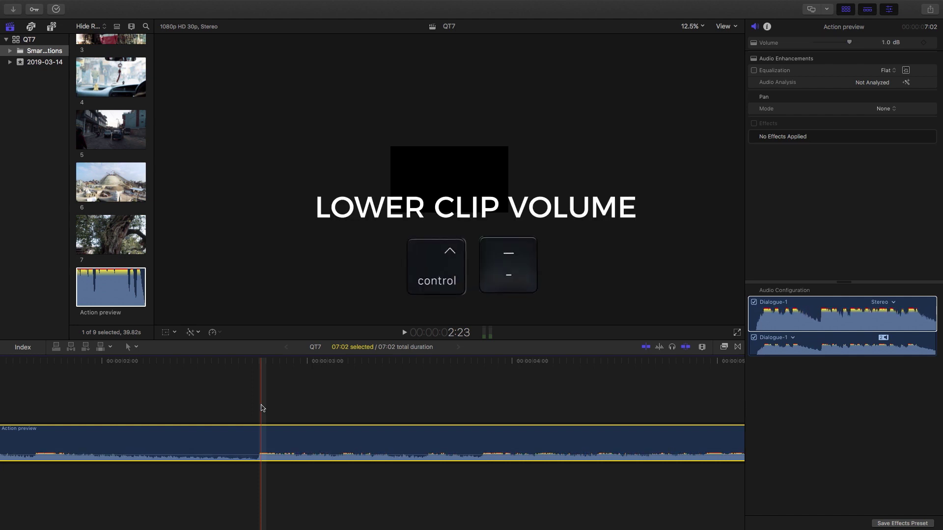
key("ctrl+minus")
key("ctrl+minus")
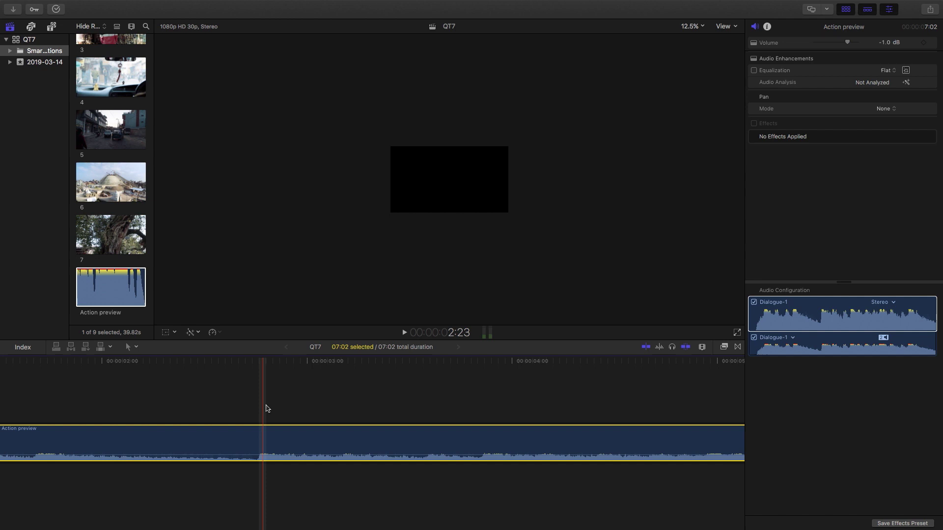
scroll(264, 408, "left", 8)
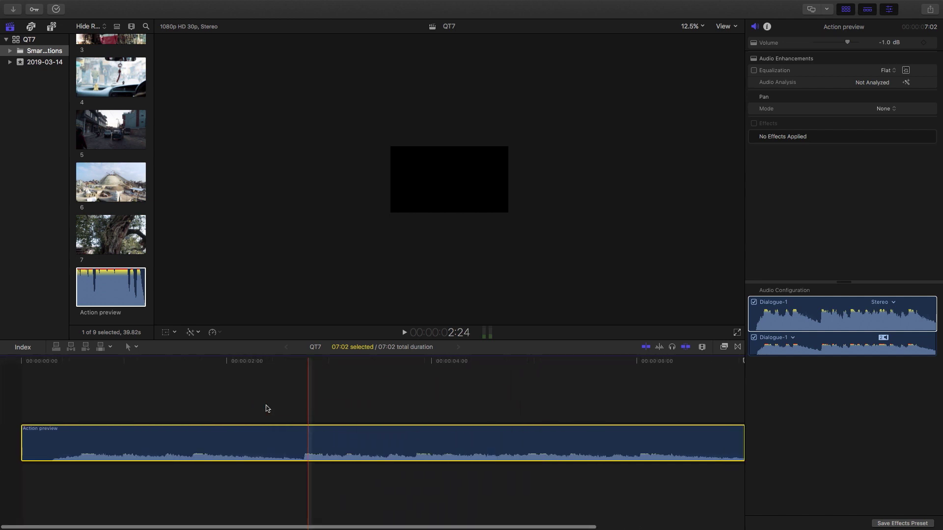
Zoom out to the whole clip and add markers at 2:23 and 1:19
key("super+minus")
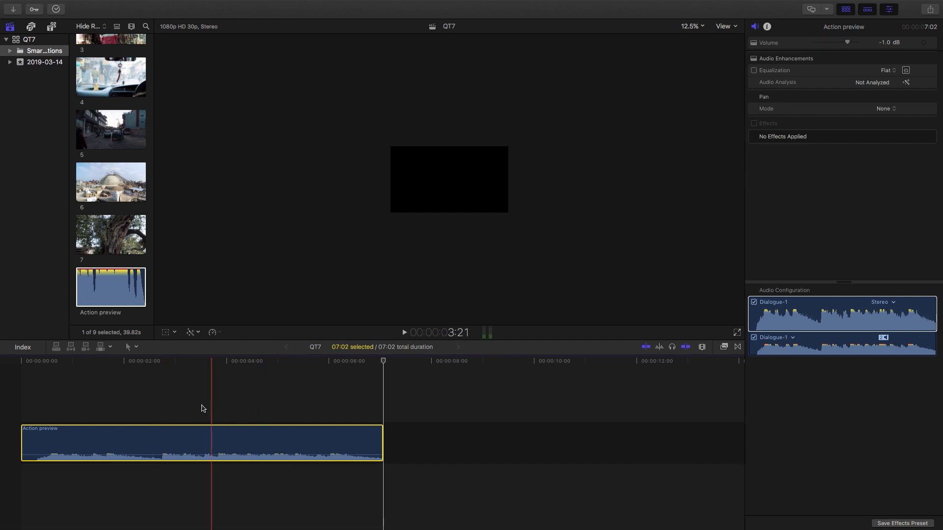
left_click(166, 363)
left_click_drag(167, 363, 164, 362)
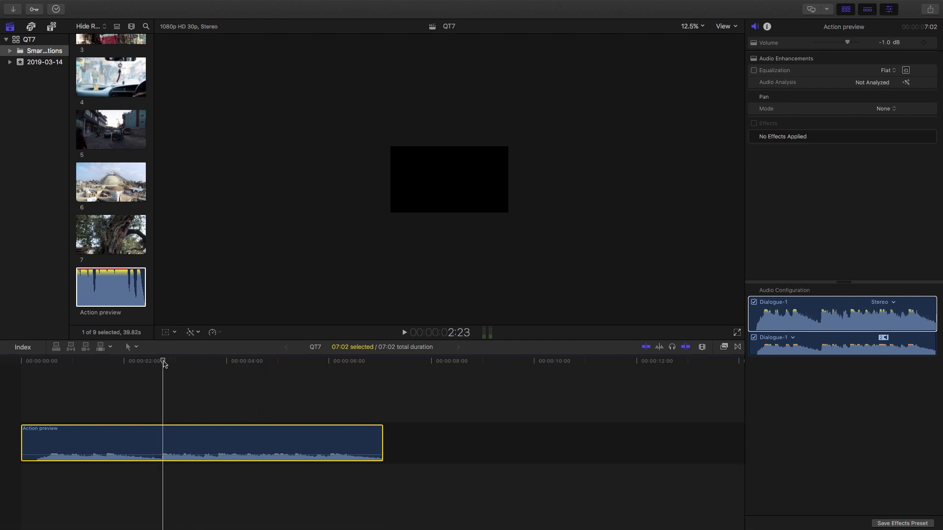
key("m")
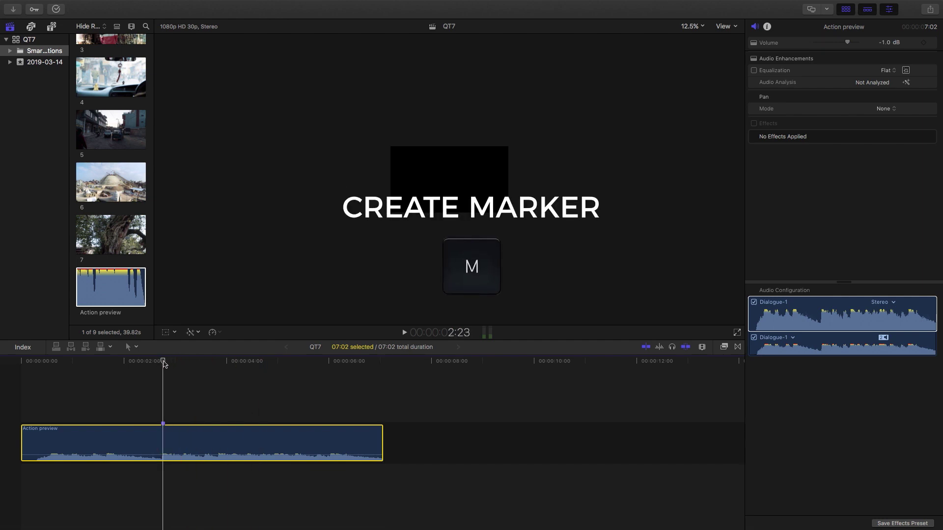
key("shift+Left")
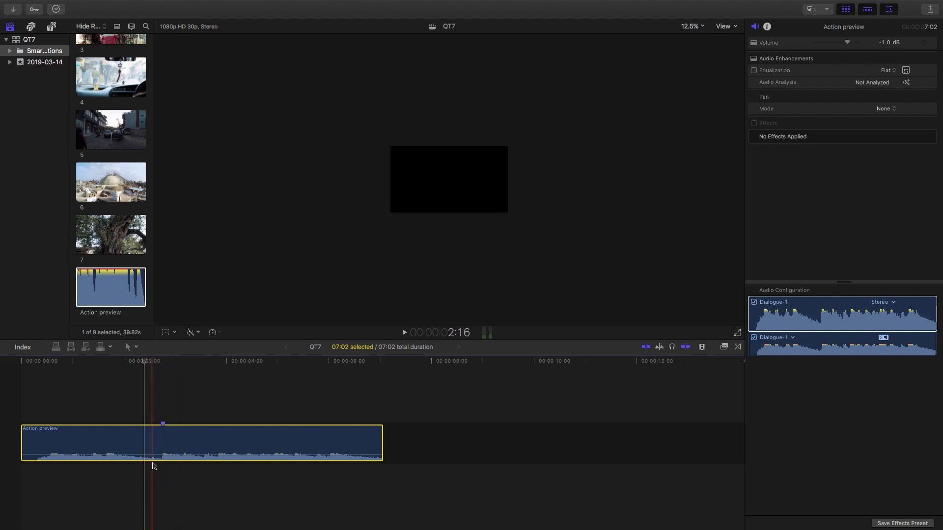
left_click_drag(22, 363, 107, 369)
key("m")
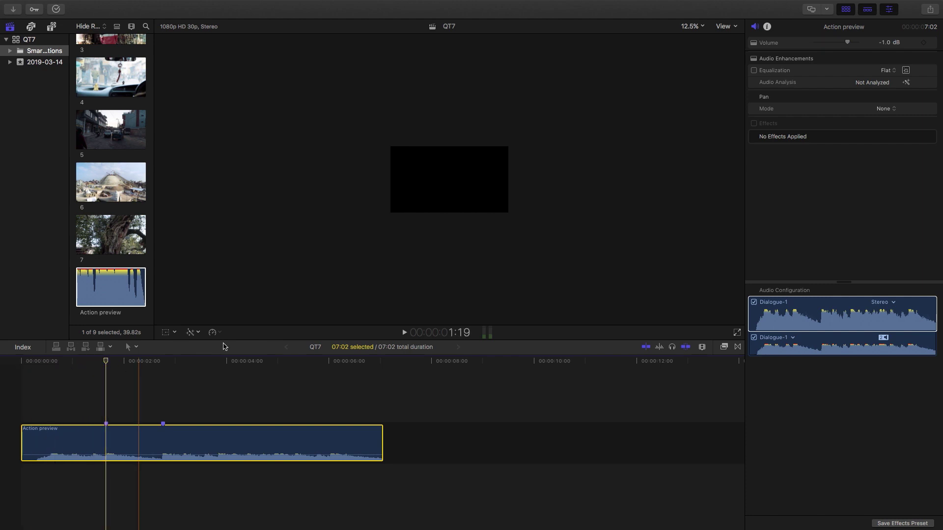
Add a marker named Middle at 3:25 and another at about six seconds
left_click_drag(211, 364, 218, 363)
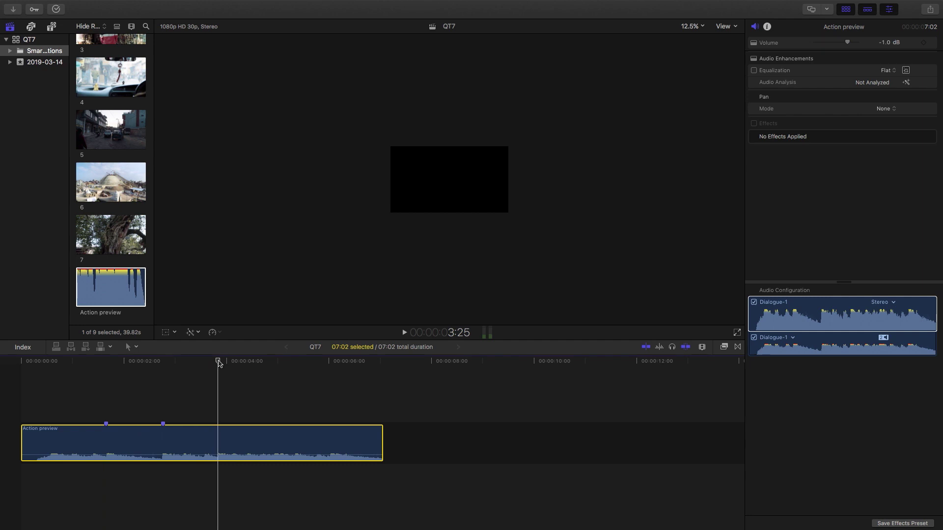
key("m")
key("m")
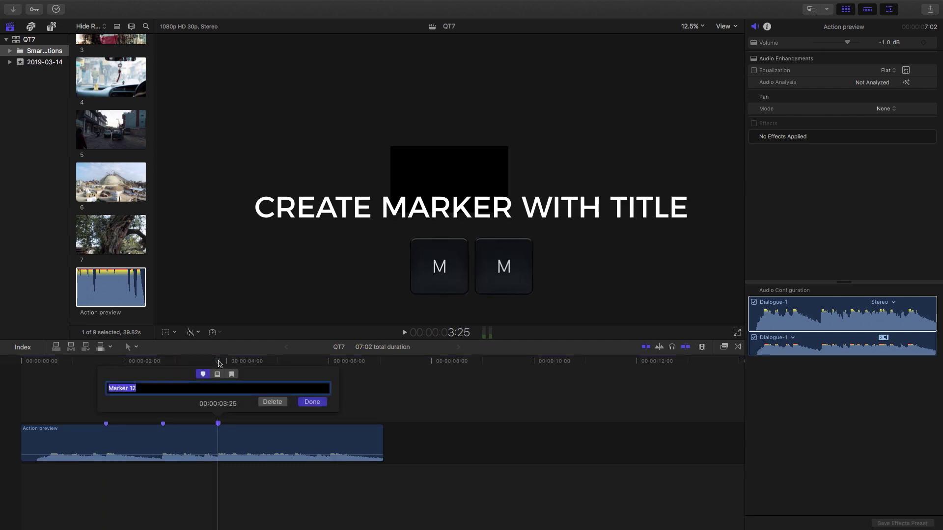
type("Midd")
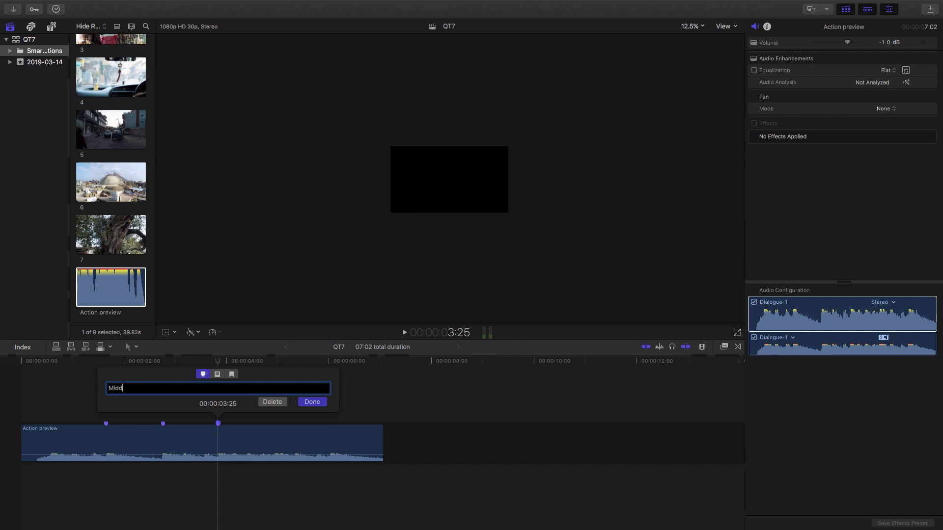
type("le")
key("Return")
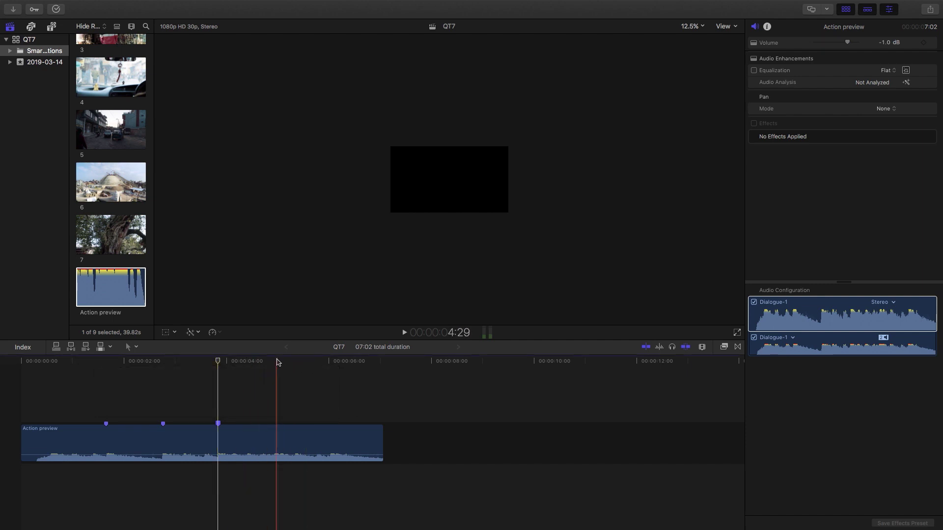
left_click_drag(278, 362, 332, 363)
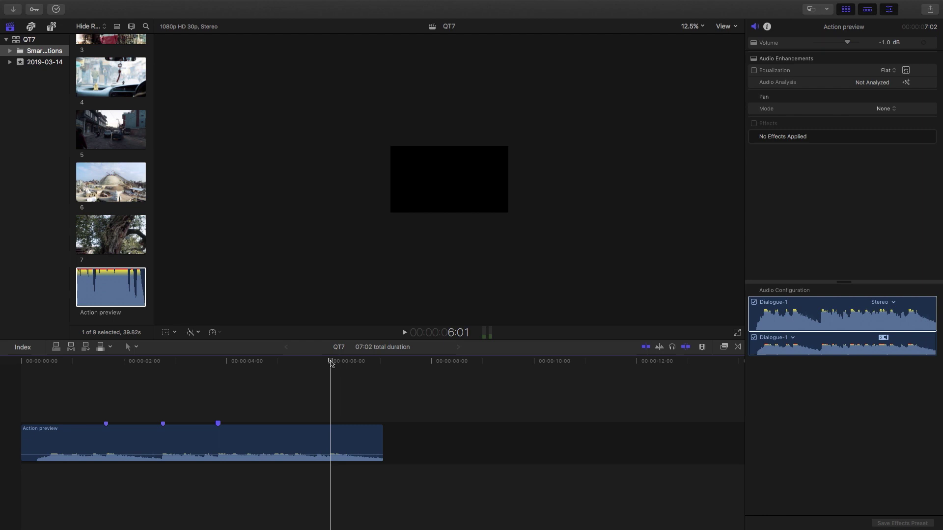
key("m")
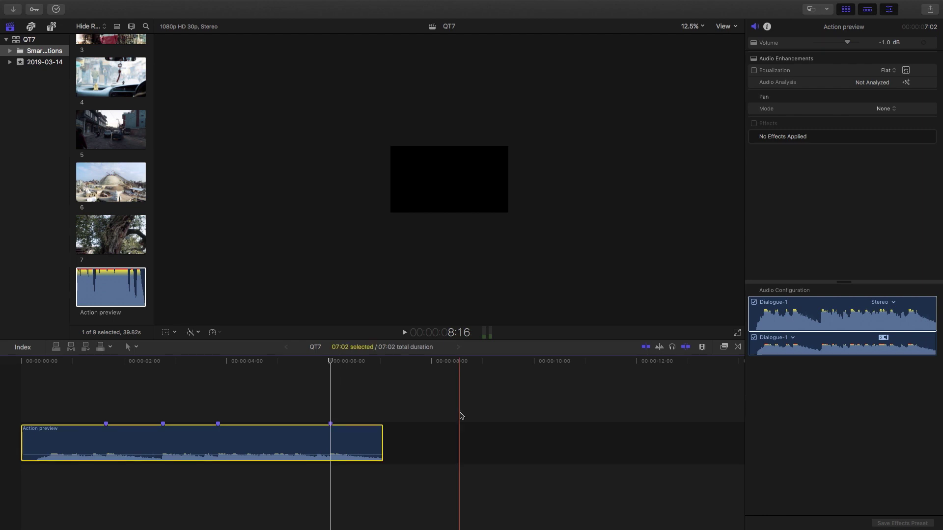
Disable the Action preview clip and return the playhead to the timeline start
key("v")
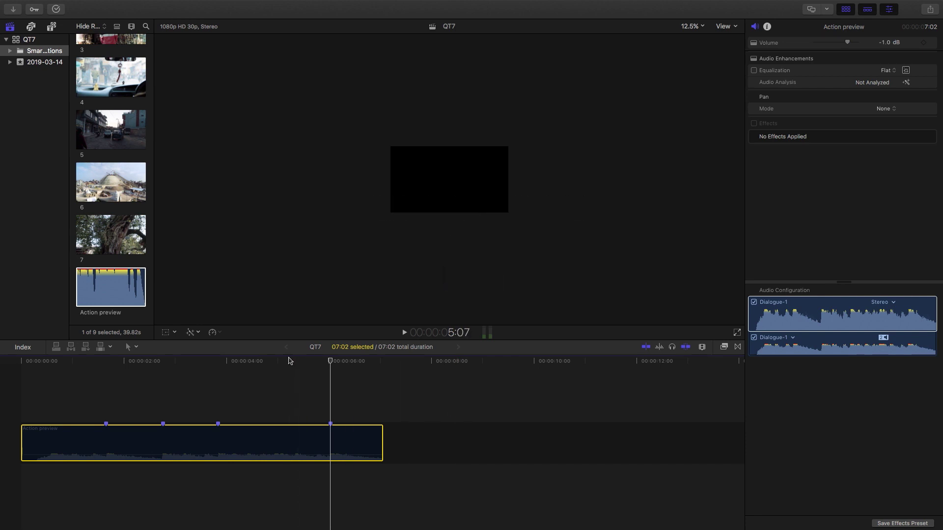
left_click_drag(290, 361, 166, 362)
key("Home")
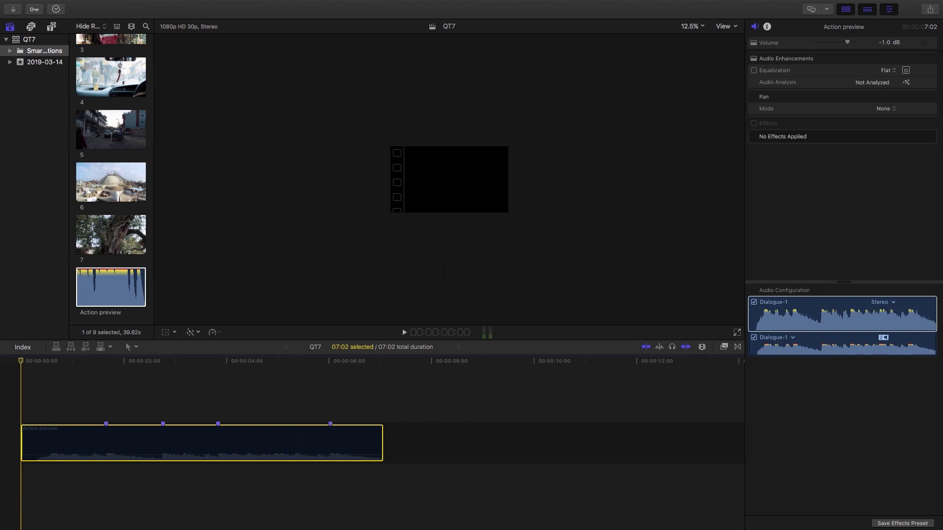
Mark clip 1's range and connect it above the Action preview audio at the timeline start
scroll(113, 180, "up", 6)
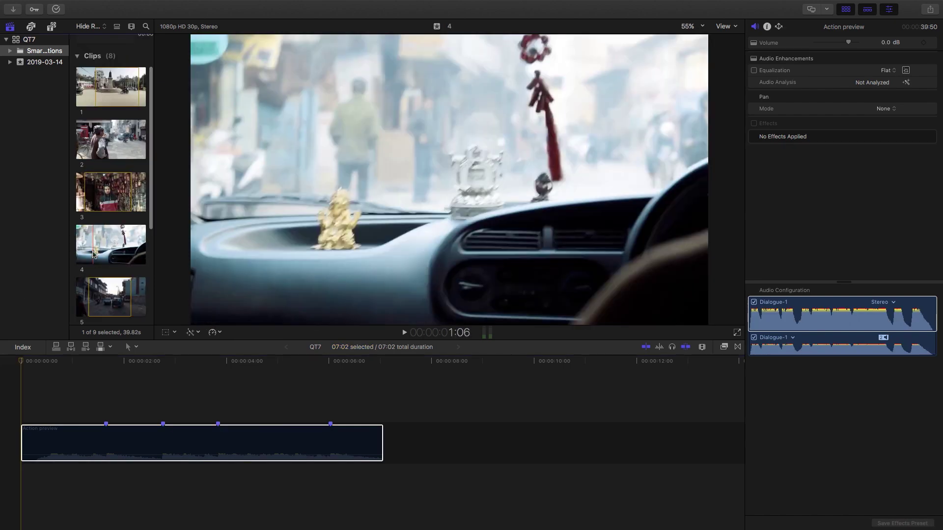
scroll(112, 243, "up", 3)
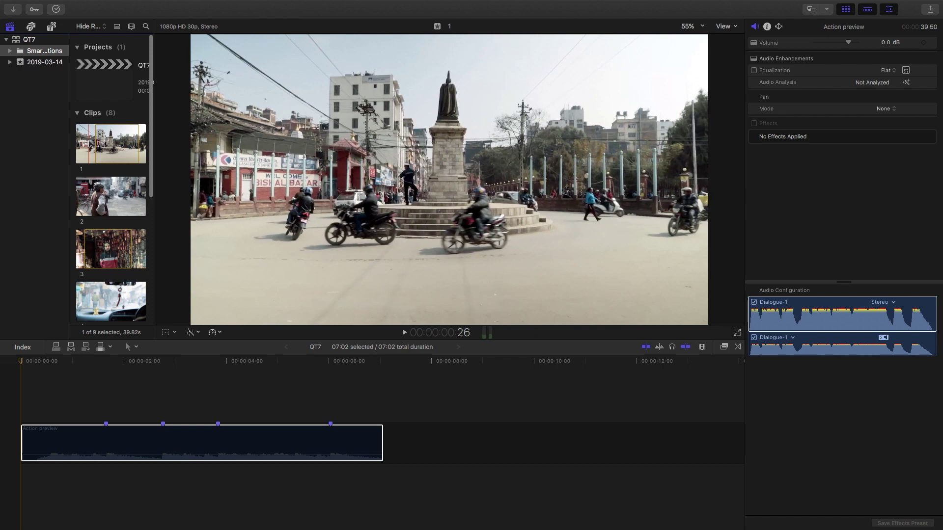
key("i")
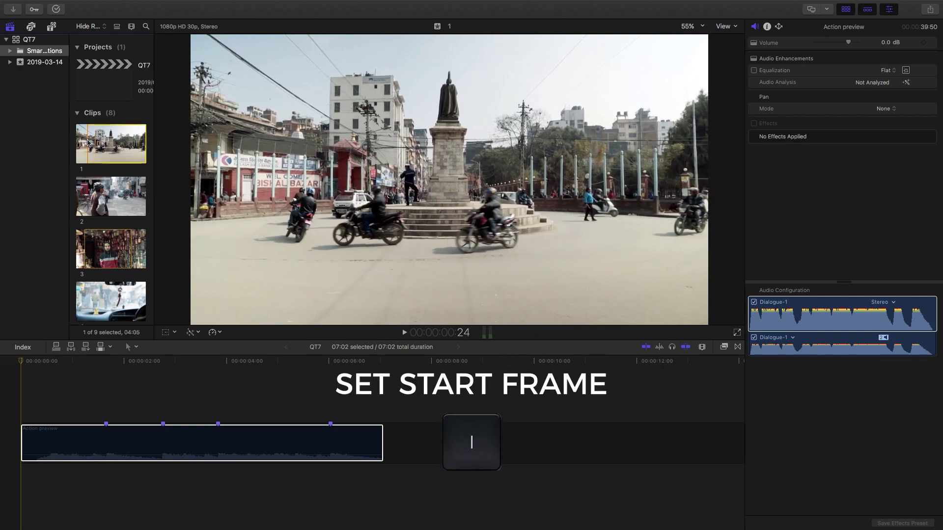
key("o")
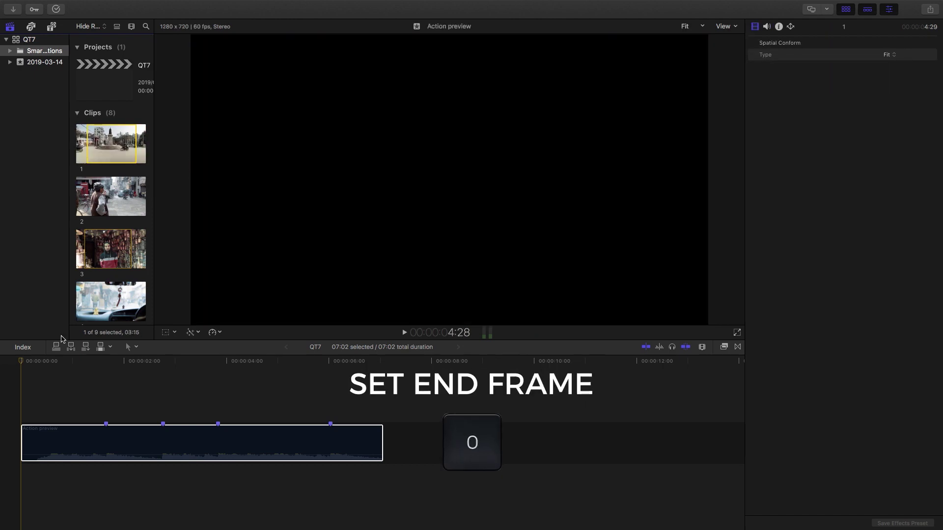
left_click(20, 365)
key("q")
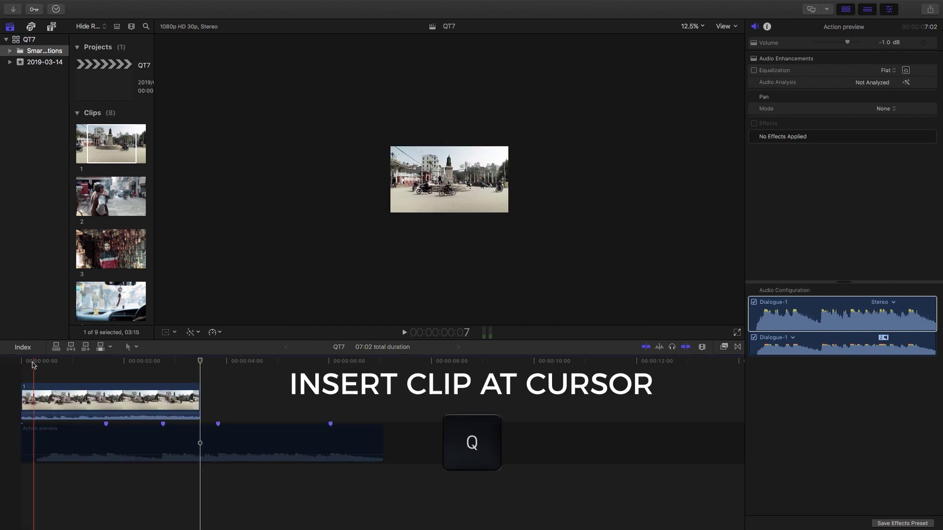
Trim the connected clip 1's end at the playhead so it runs 1:19
left_click(107, 392)
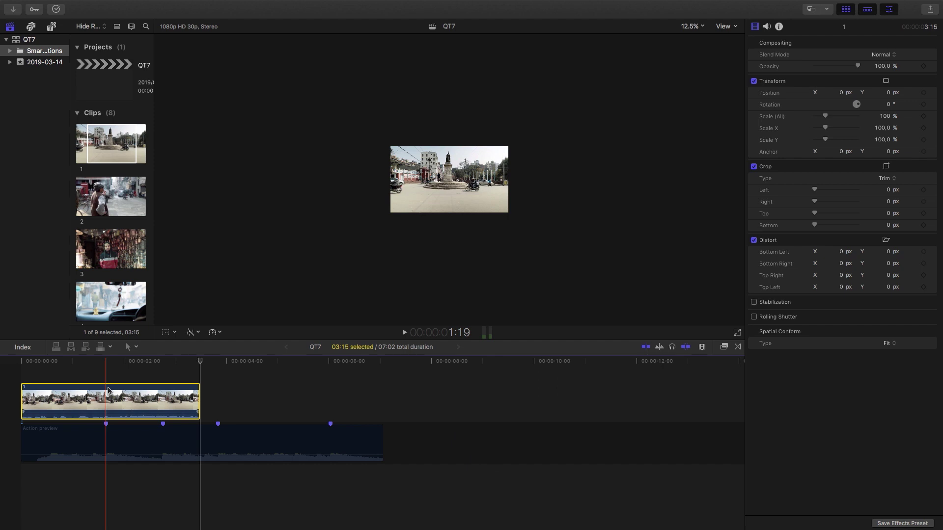
key("super+b")
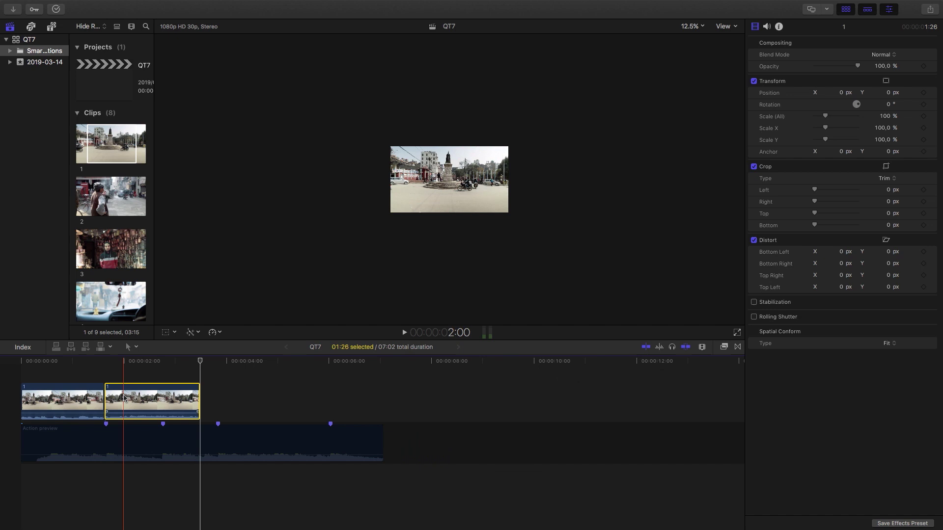
key("Delete")
key("super+z")
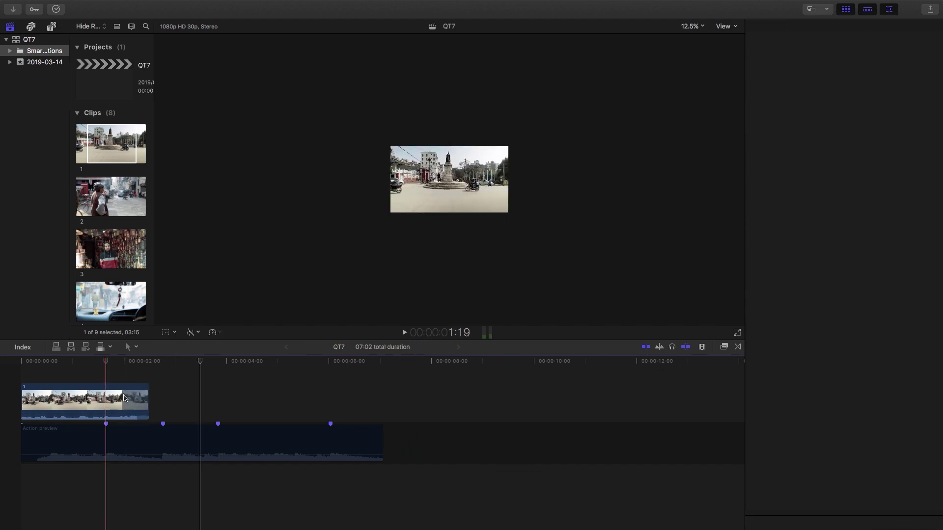
left_click(108, 390)
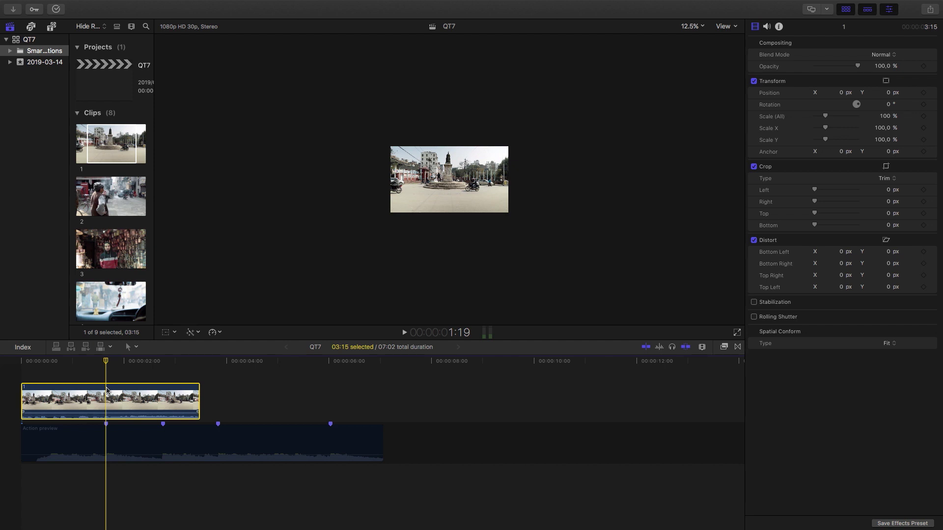
key("alt+bracketright")
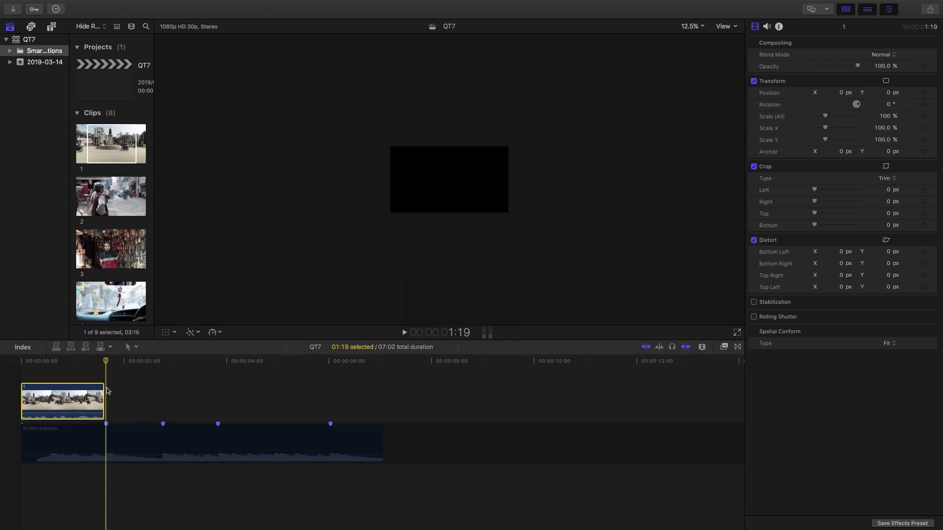
Mark a 1:03 range in browser clip 3 and append it after clip 1
left_click(99, 244)
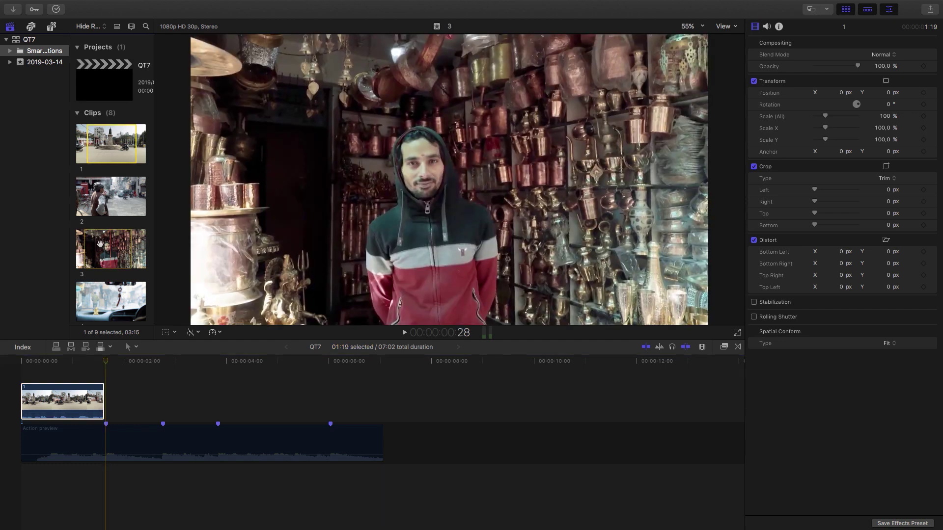
left_click_drag(93, 246, 132, 245)
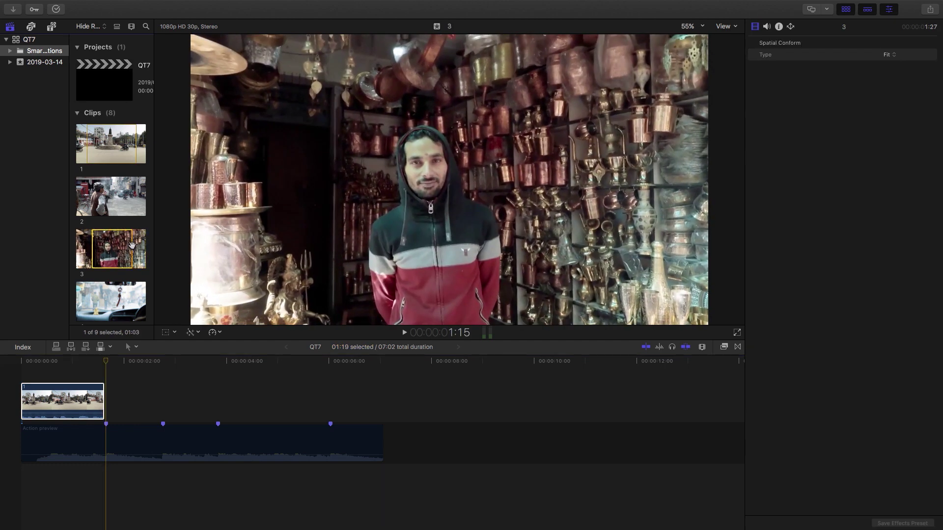
left_click(102, 396)
key("e")
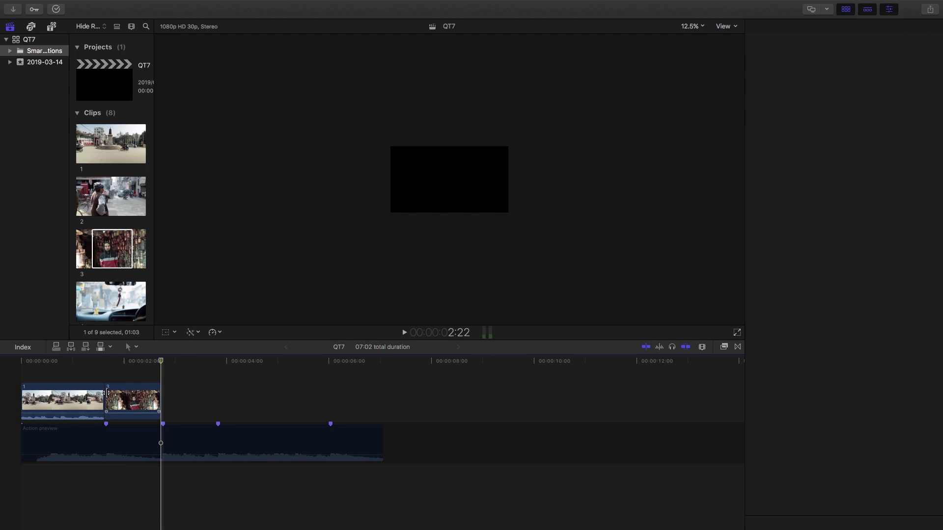
Trim clip 4's end at the 3:25 playhead so it runs 1:03
scroll(111, 244, "down", 3)
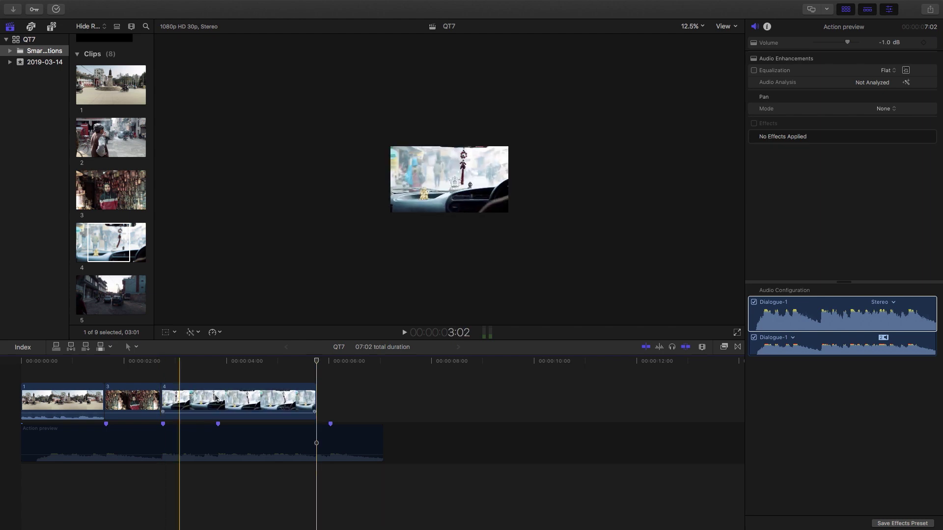
left_click(235, 403)
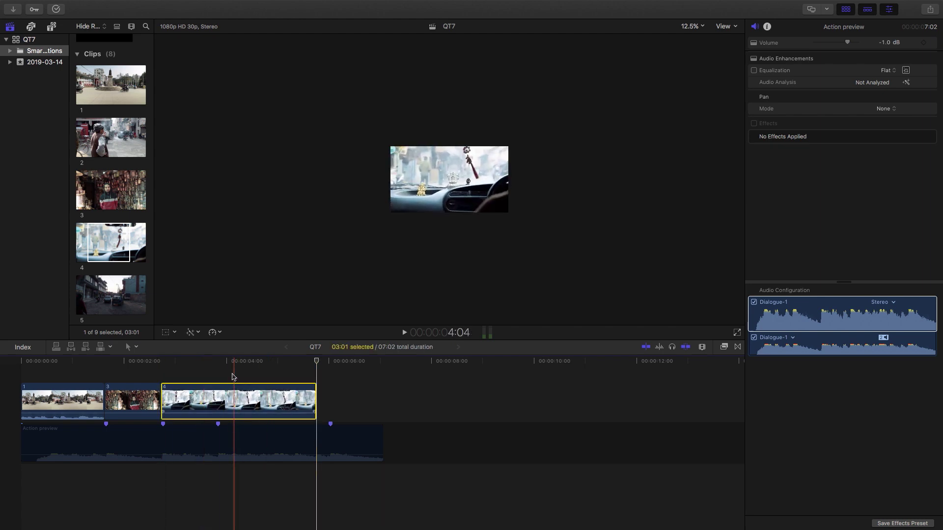
left_click(219, 362)
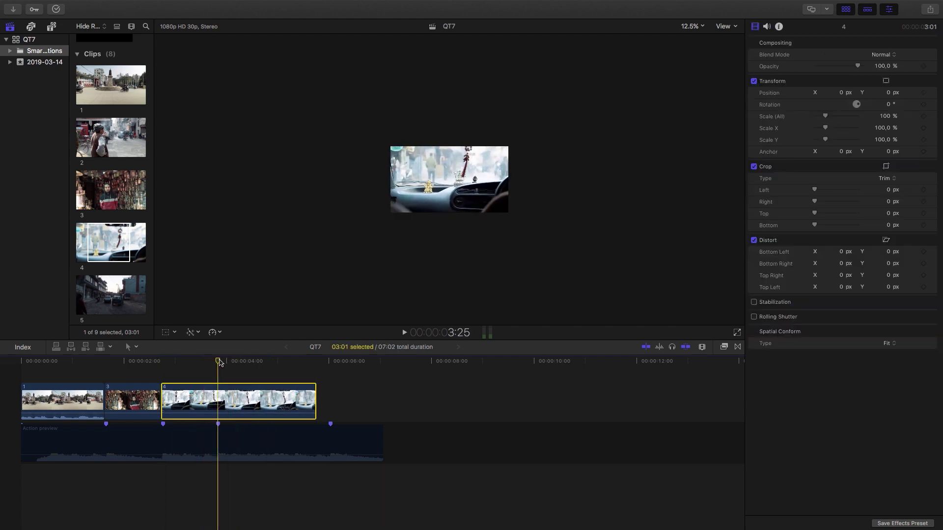
key("alt+bracketright")
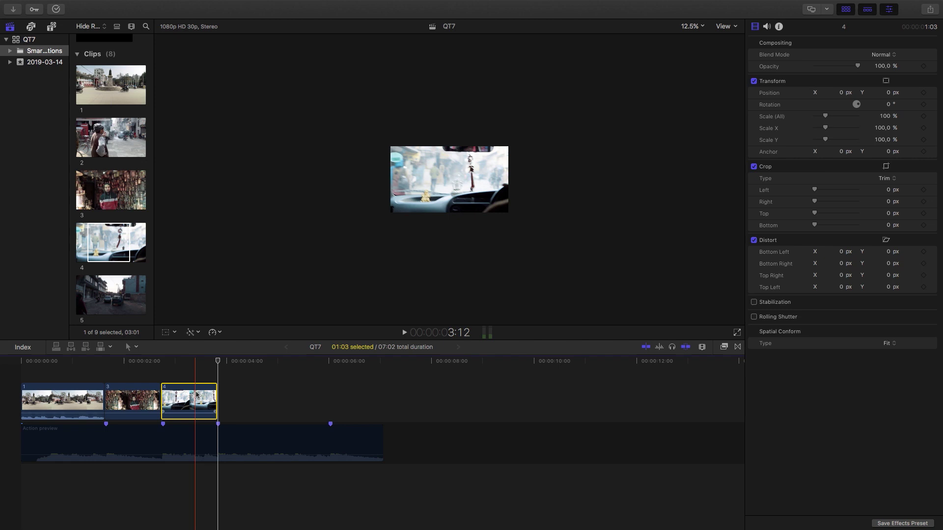
key("period")
key("period")
key("period")
key("period")
key("period")
key("period")
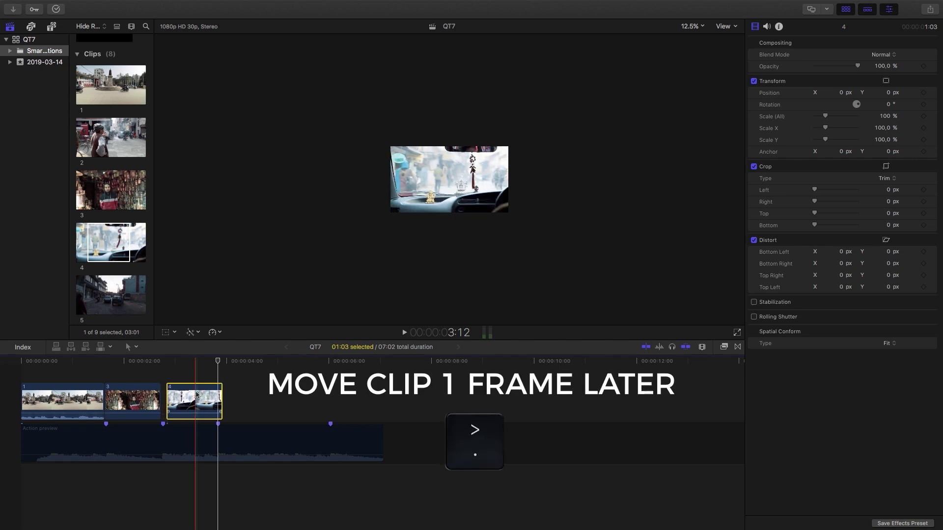
key("period")
key("comma")
key("comma")
key("comma")
key("comma")
key("comma")
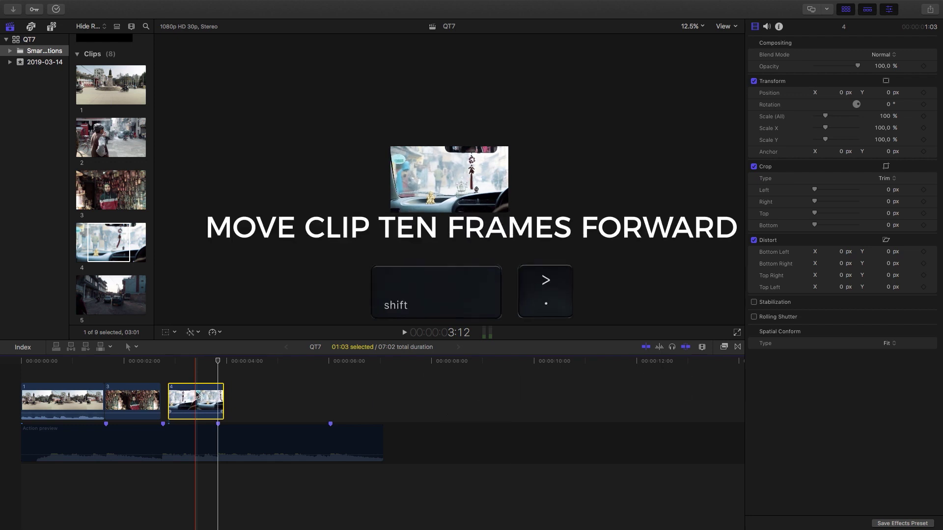
key("shift+period")
key("shift+period")
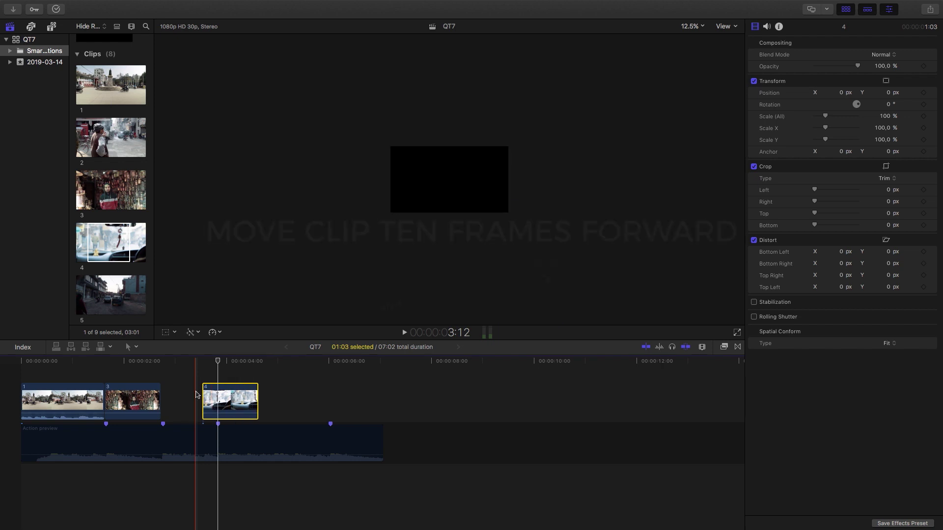
key("shift+comma")
key("shift+comma")
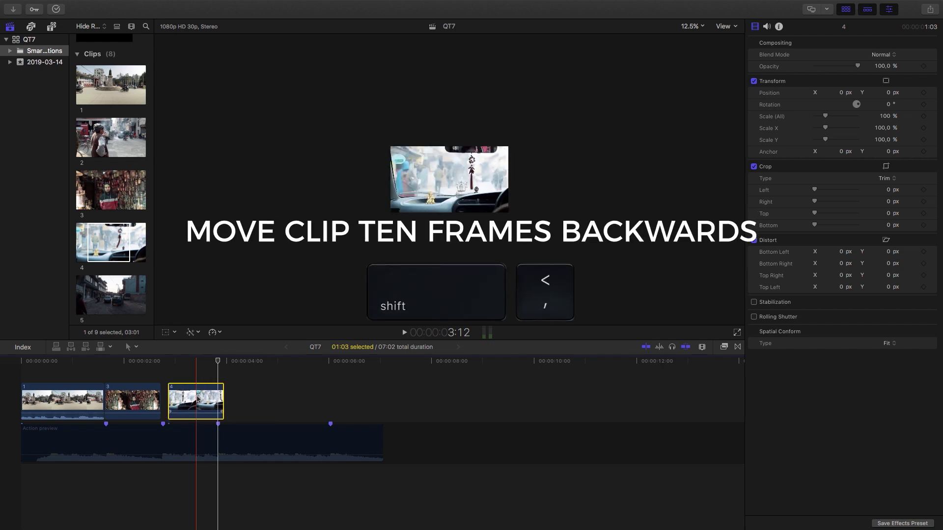
key("shift+comma")
left_click_drag(192, 399, 202, 399)
left_click_drag(205, 357, 7, 357)
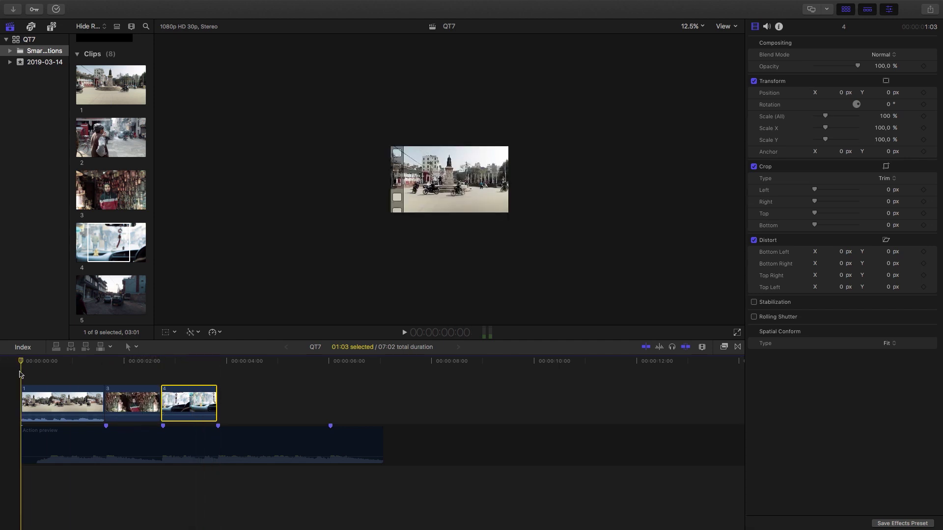
Add a Basic Title at the timeline start and trim its end to 1:19, keeping the start at 0:00
left_click(22, 377)
key("ctrl+t")
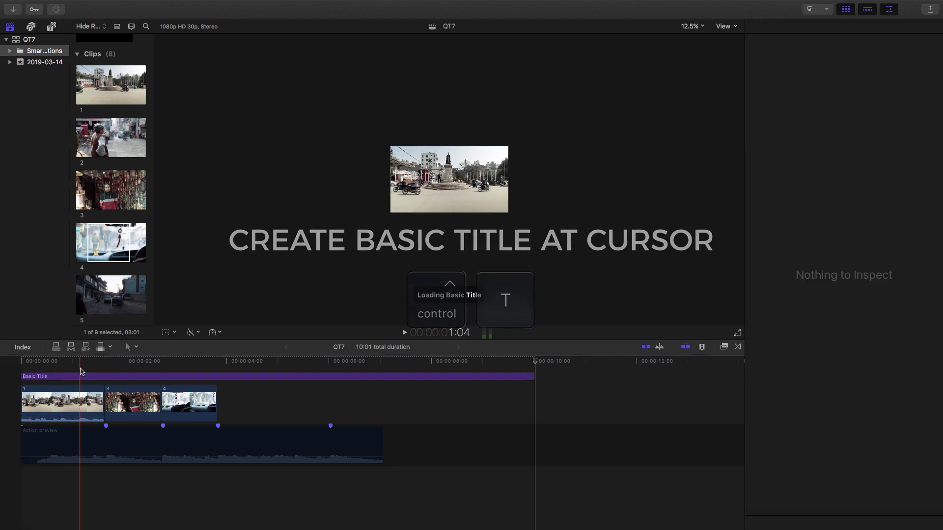
left_click(83, 379)
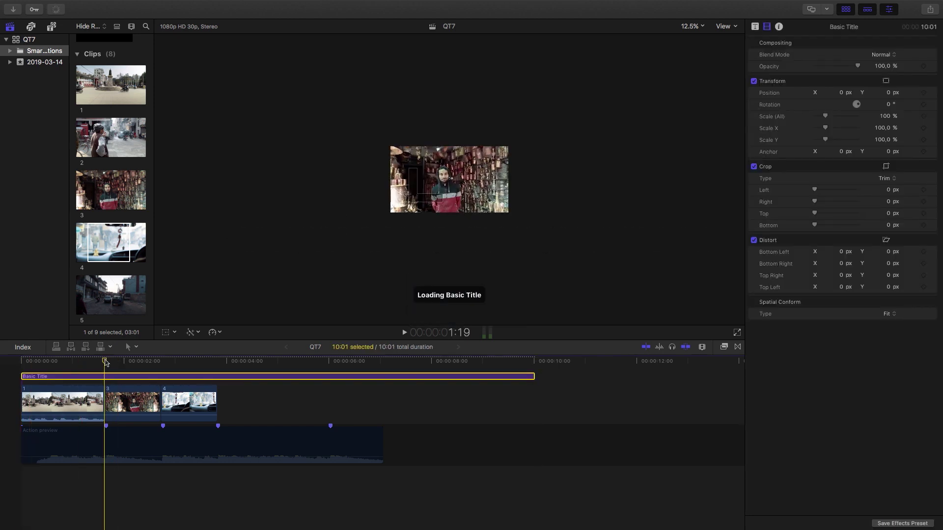
left_click(106, 362)
left_click_drag(107, 363, 104, 363)
key("alt+bracketright")
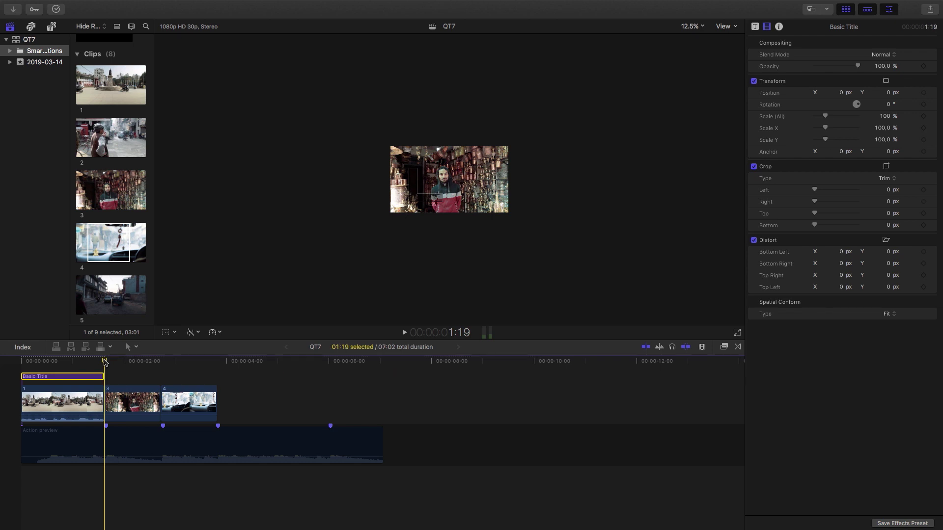
left_click_drag(105, 363, 42, 359)
key("alt+bracketleft")
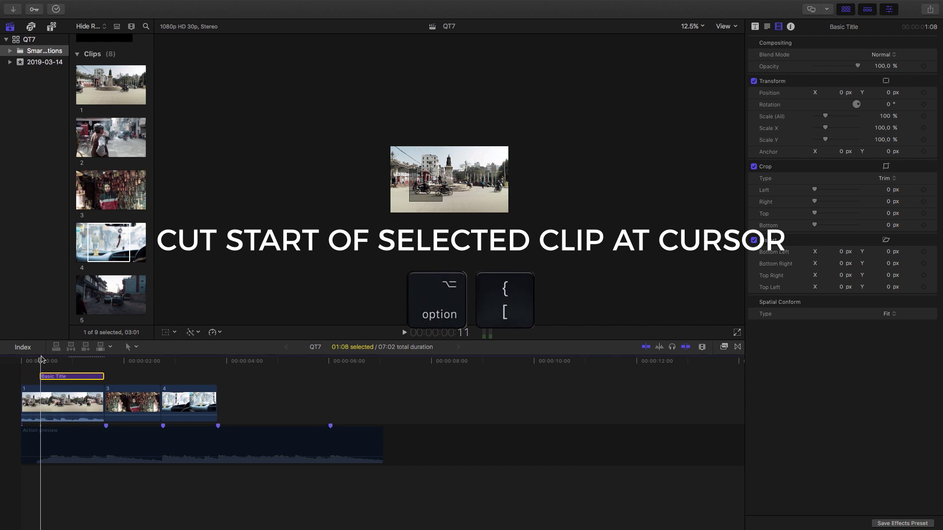
key("super+z")
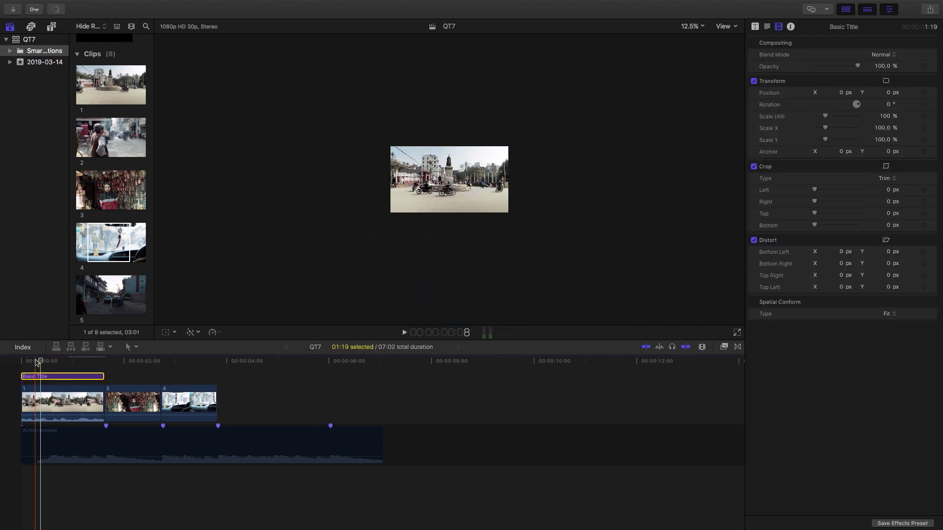
Set the title font to Montserrat at size 288 and type DAY 7
left_click(766, 27)
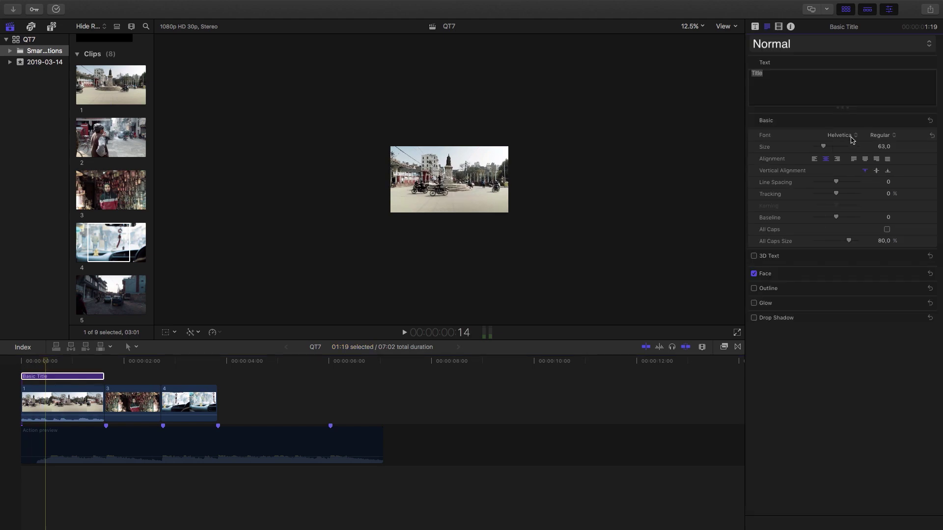
left_click(840, 135)
scroll(842, 294, "down", 10)
left_click(842, 422)
left_click_drag(823, 147, 858, 146)
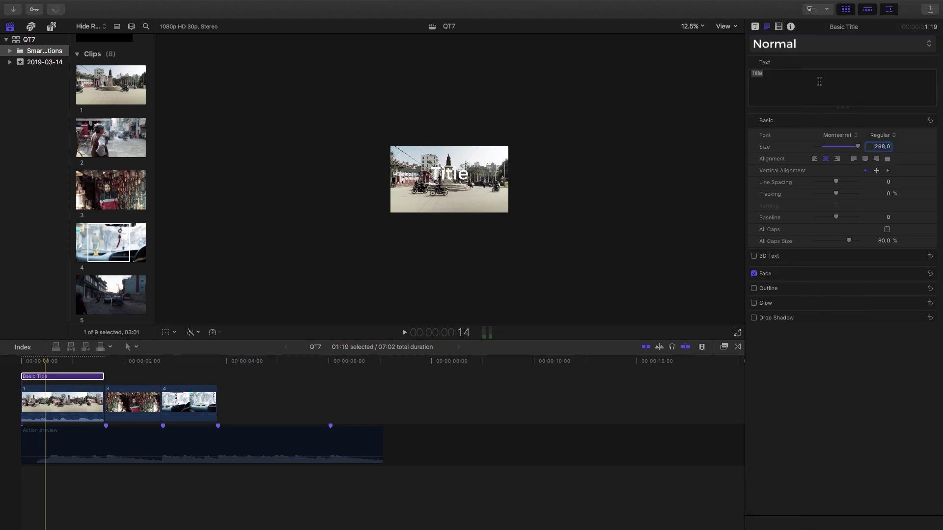
type("DAY 7")
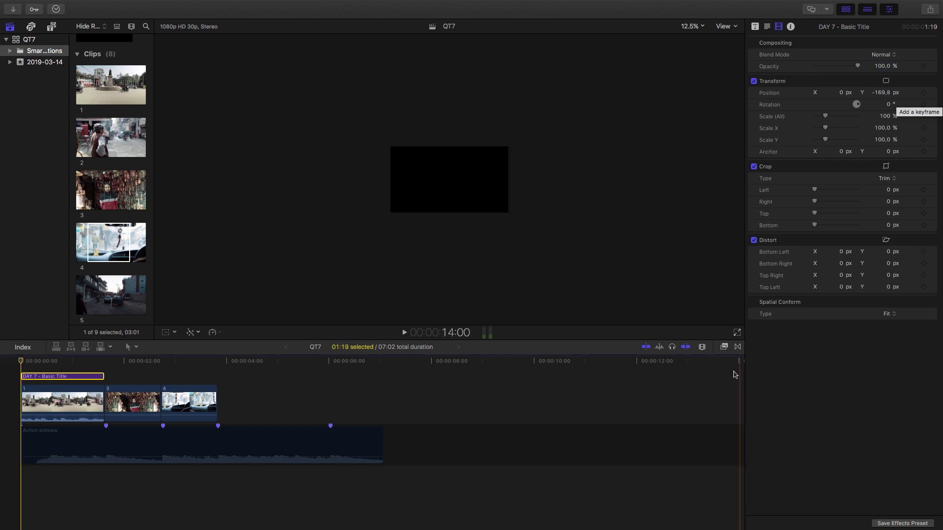
Keyframe the title's Position at 0:00 and frame 19, with the start at X -1831 px
left_click(922, 92)
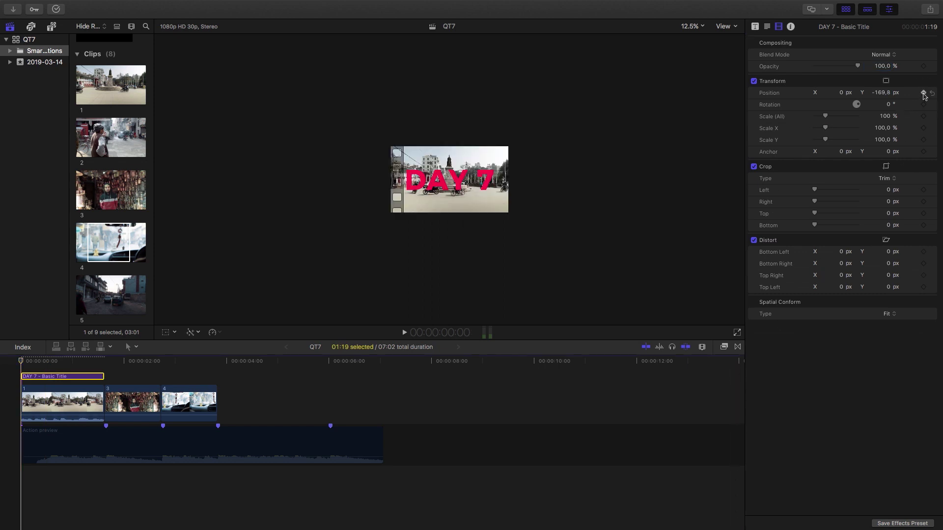
key("space")
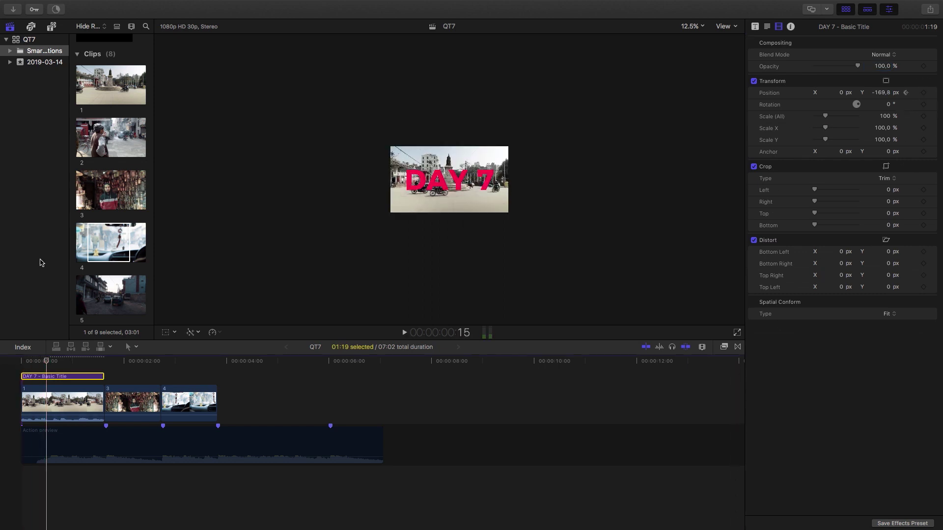
key("space")
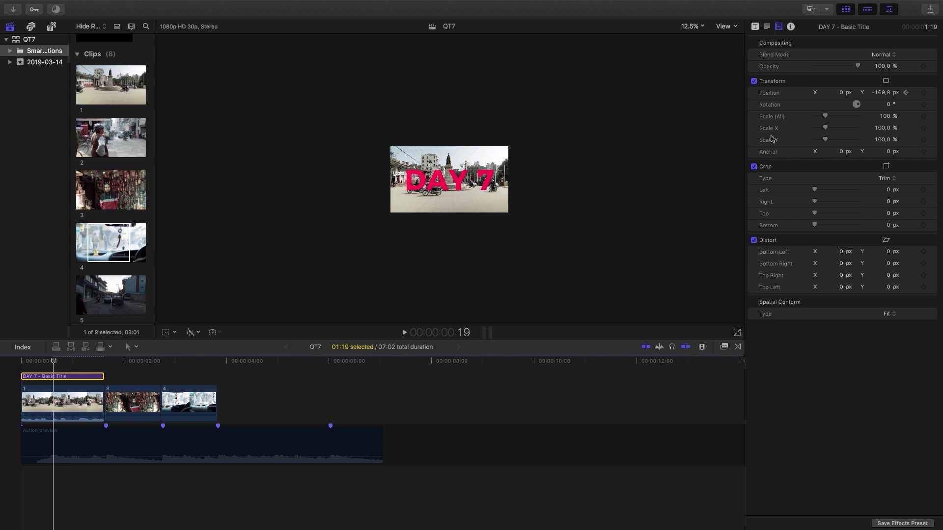
left_click(905, 92)
left_click_drag(842, 94, 843, 93)
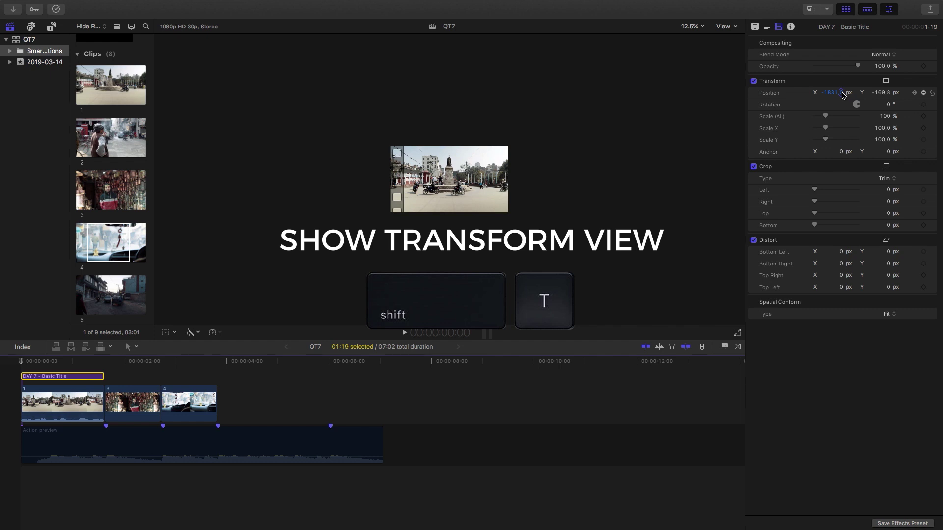
Make the title's settling keyframe a Smooth curve and pull its handle out to the right
key("shift+t")
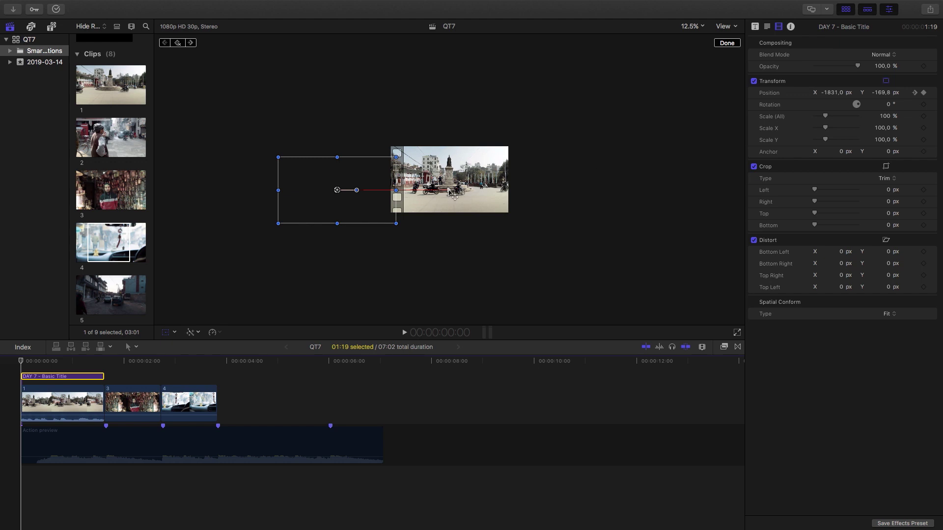
left_click(448, 190)
right_click(448, 190)
left_click(452, 193)
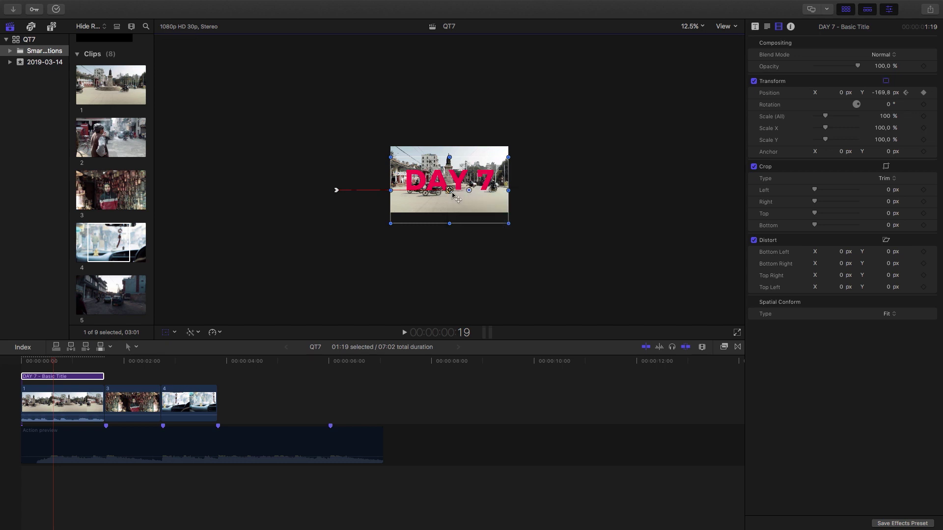
right_click(449, 190)
left_click(464, 203)
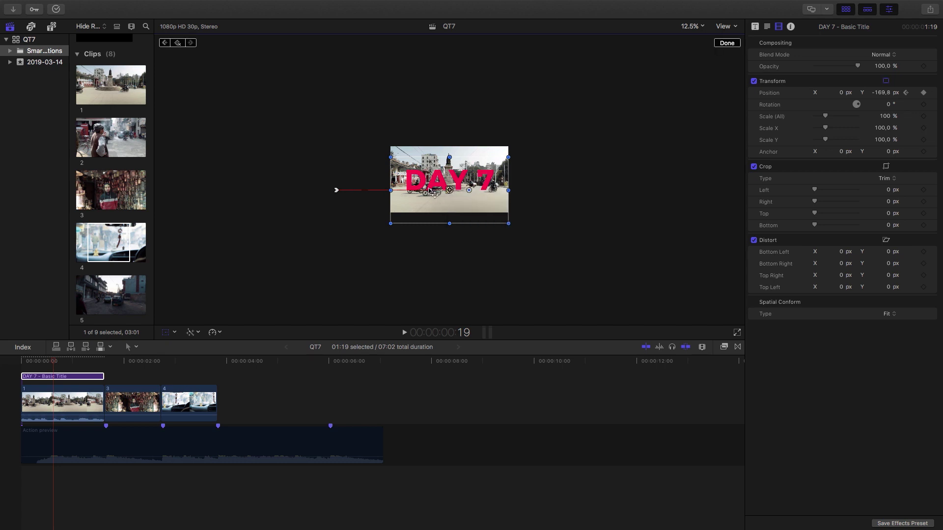
left_click_drag(431, 192, 514, 193)
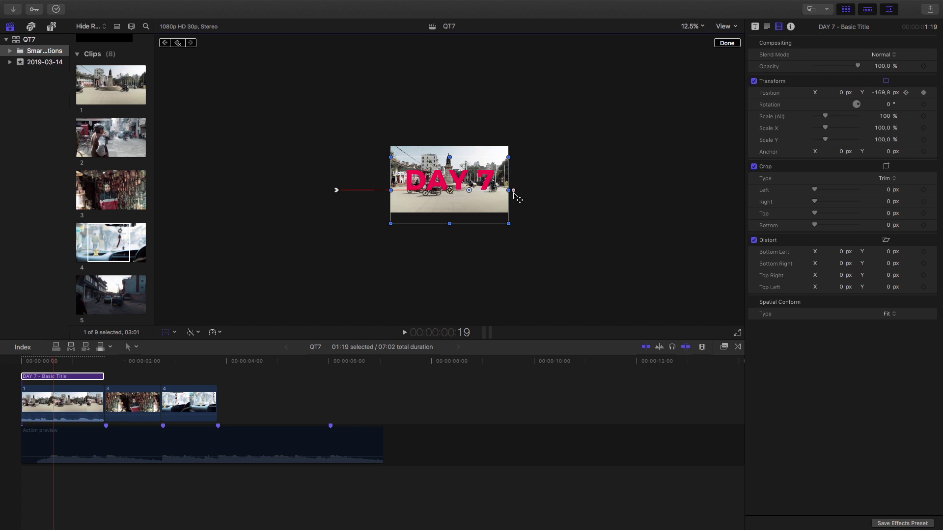
Set the path's starting point to Linear and play the slide-in from the start
right_click(336, 192)
left_click(351, 193)
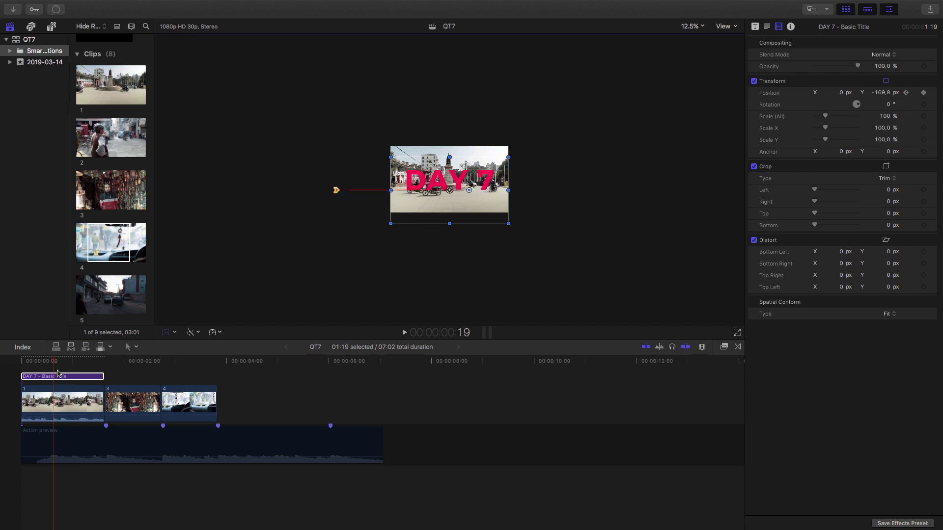
left_click_drag(54, 363, 8, 367)
key("space")
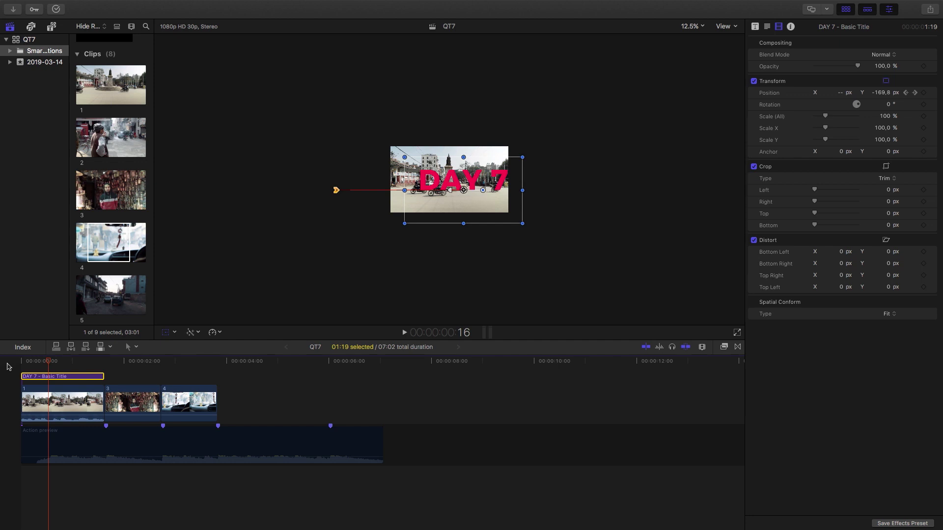
Freeze the DAY 7 title after its slide-in and check the still-image duration in Preferences
key("alt+f")
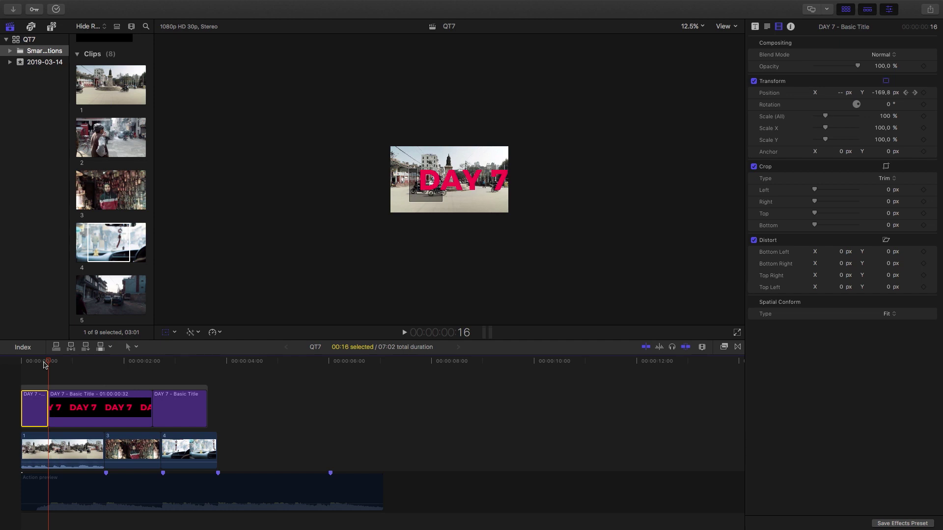
left_click(58, 4)
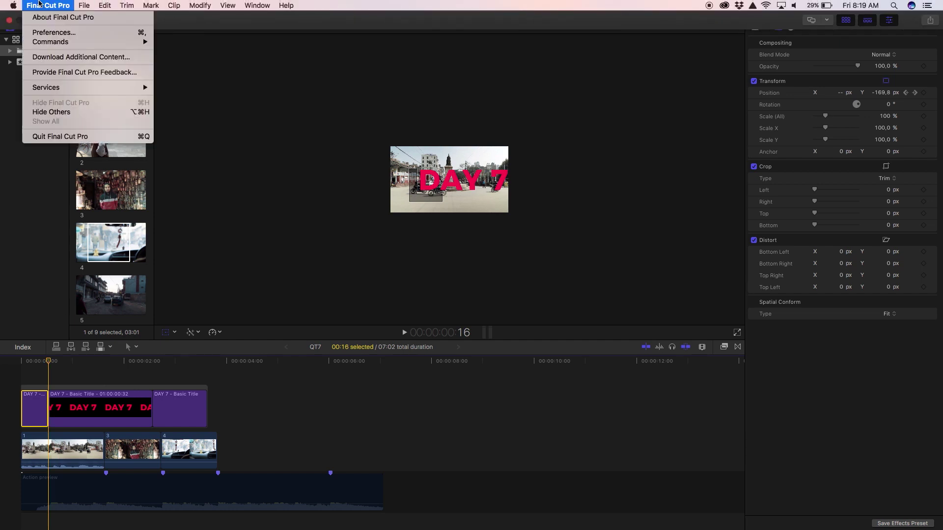
left_click(63, 3)
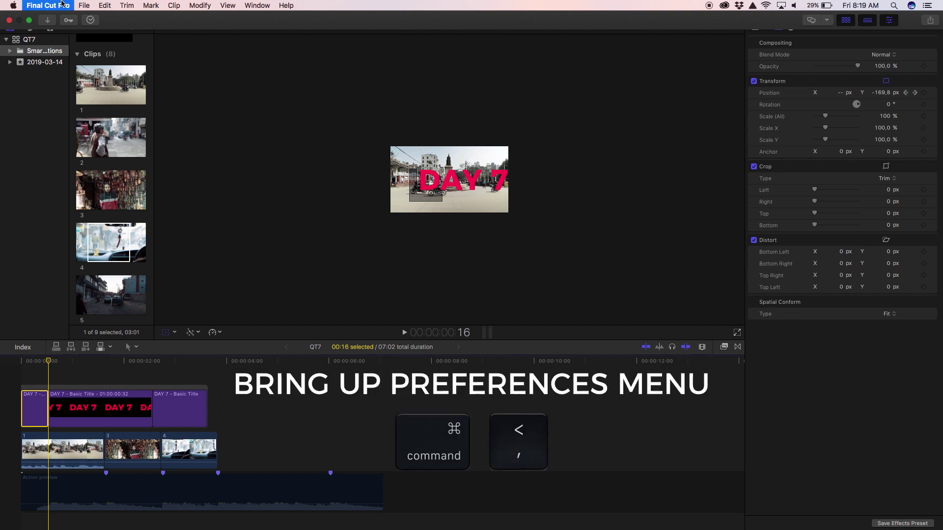
key("super+comma")
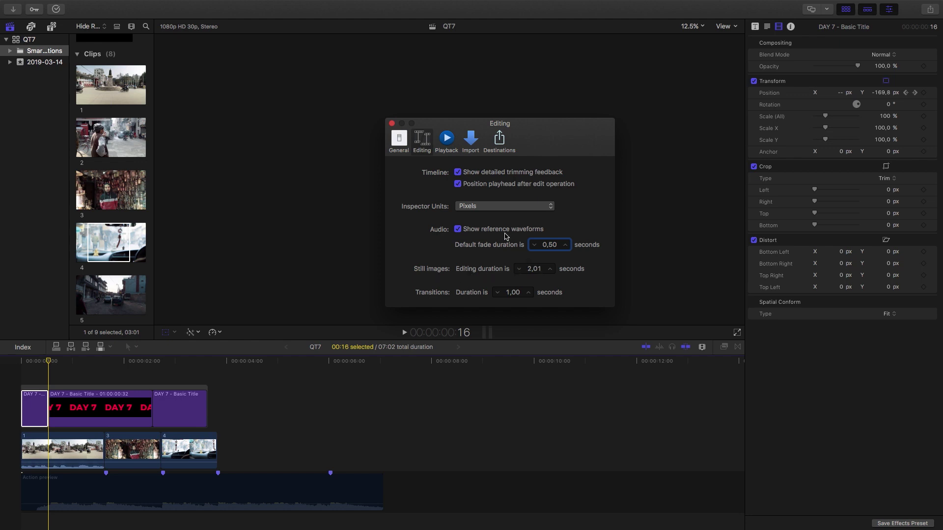
key("super+w")
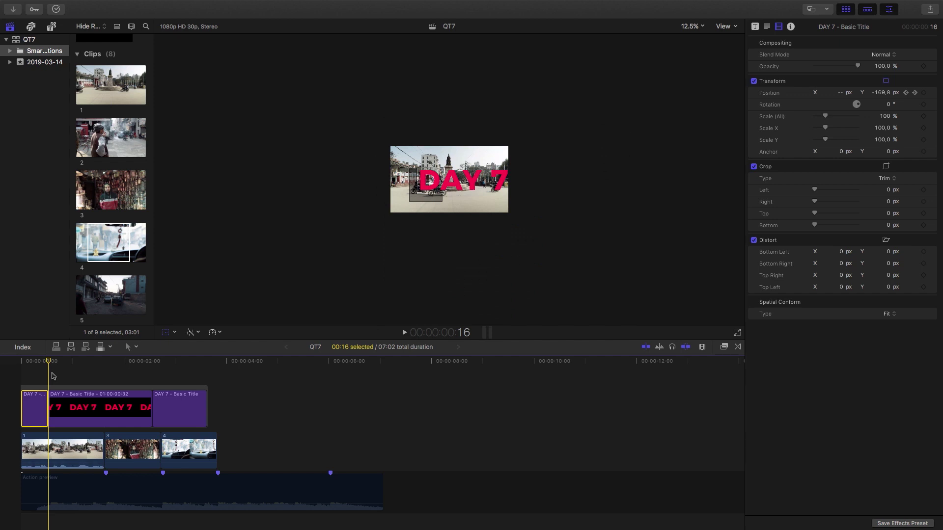
Delete the trailing third title piece, then select both DAY 7 pieces and start a compound clip
left_click(189, 410)
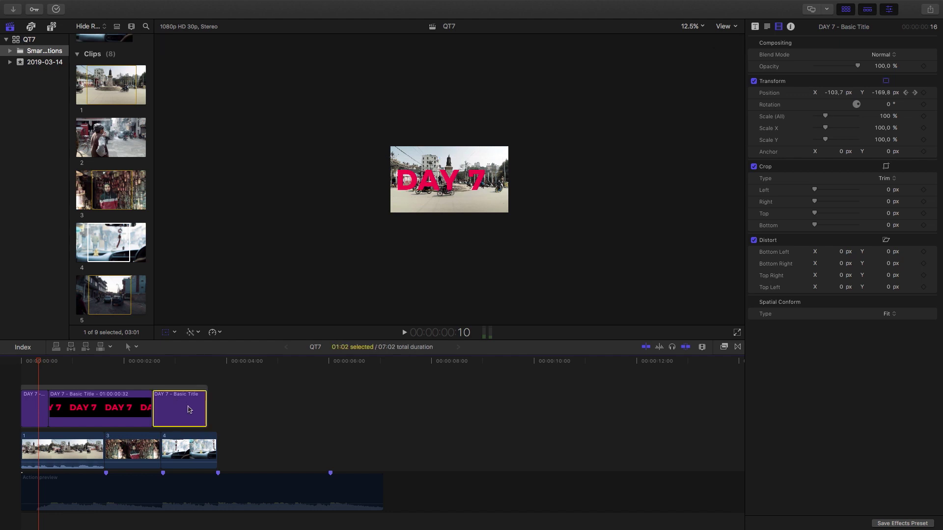
key("Delete")
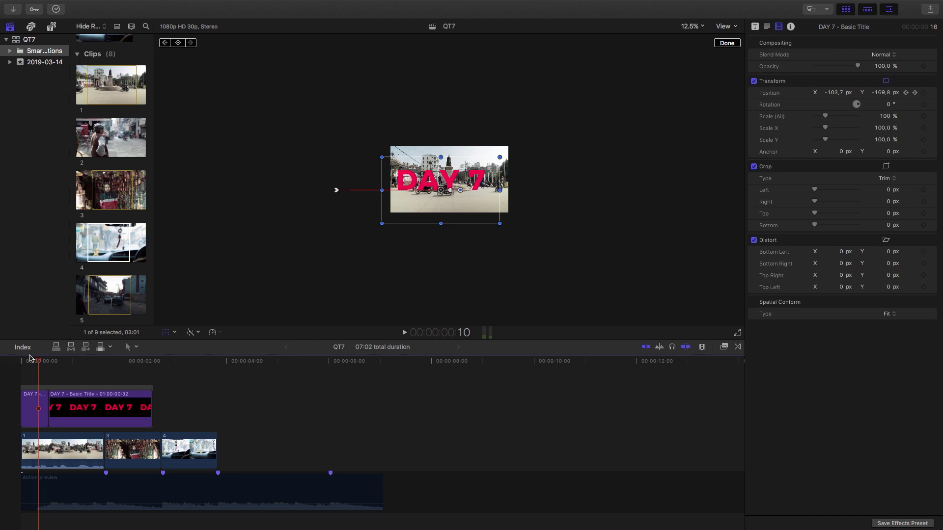
left_click_drag(37, 361, 0, 358)
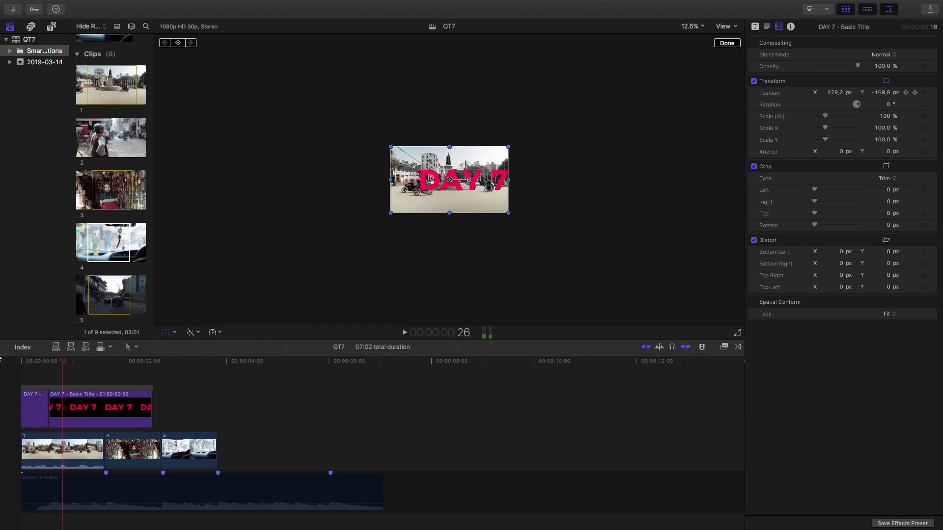
key("space")
left_click_drag(163, 368, 12, 424)
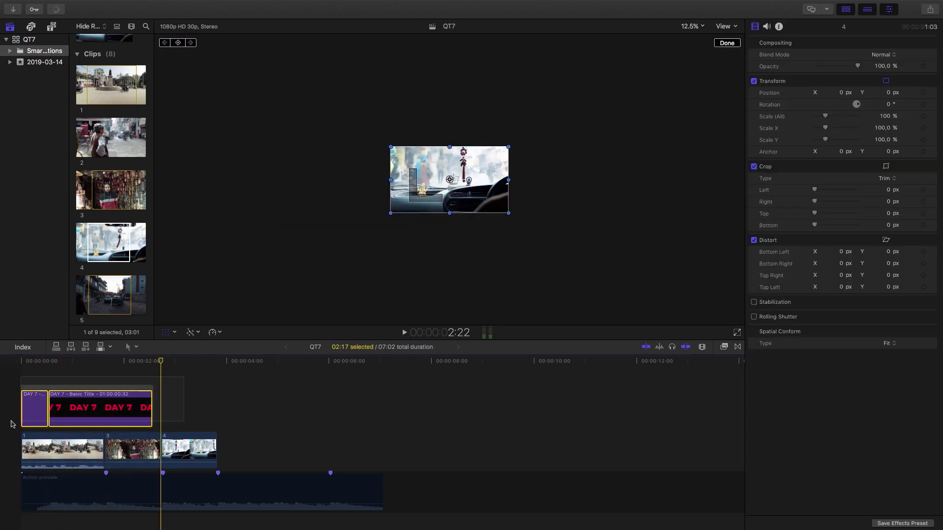
key("alt+g")
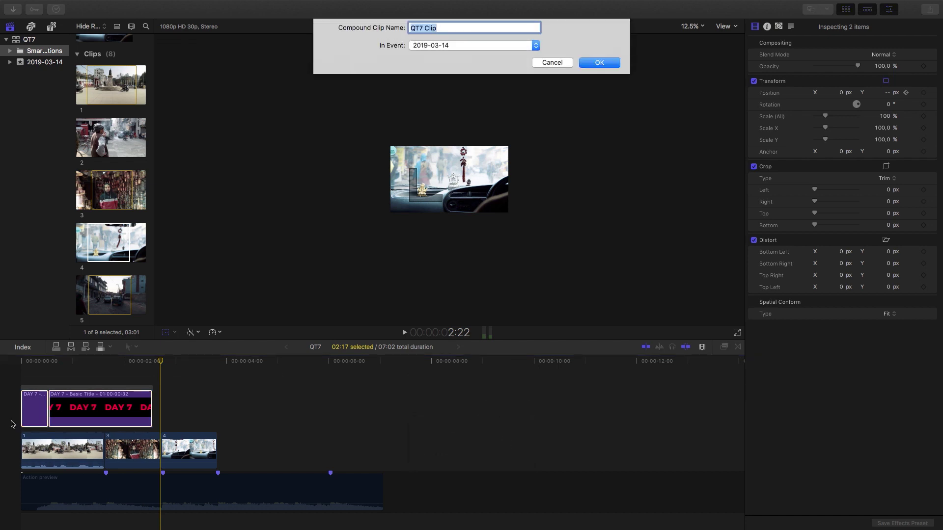
Name the new compound clip 'Title' and slow it to 50% speed
type("Title")
key("Return")
key("super+r")
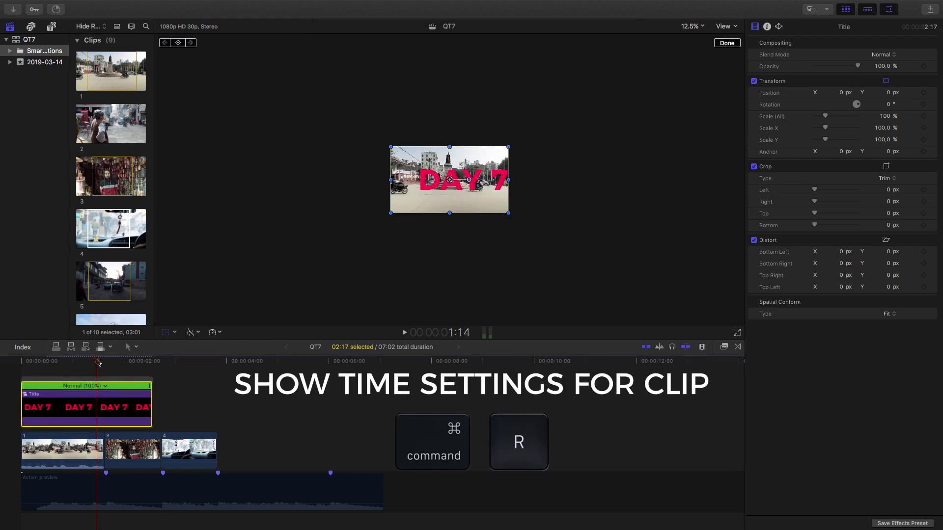
left_click(104, 388)
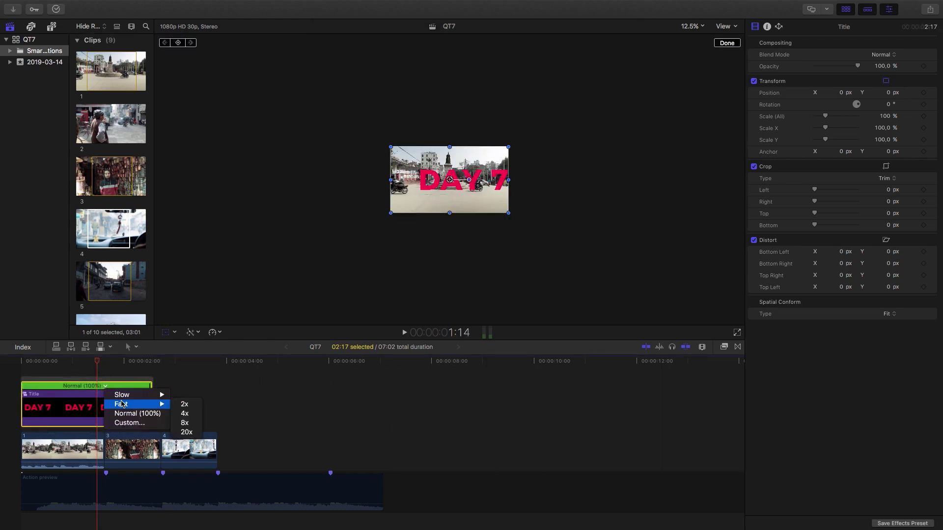
mouse_move(143, 394)
left_click(182, 396)
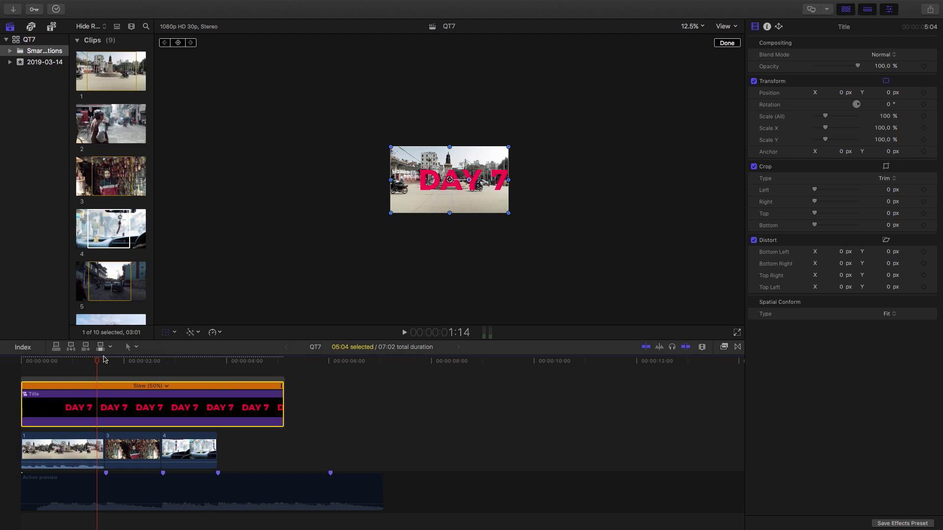
Trim the Title clip to end with the first clip and shift it to X -262.9 px
left_click_drag(99, 364, 105, 365)
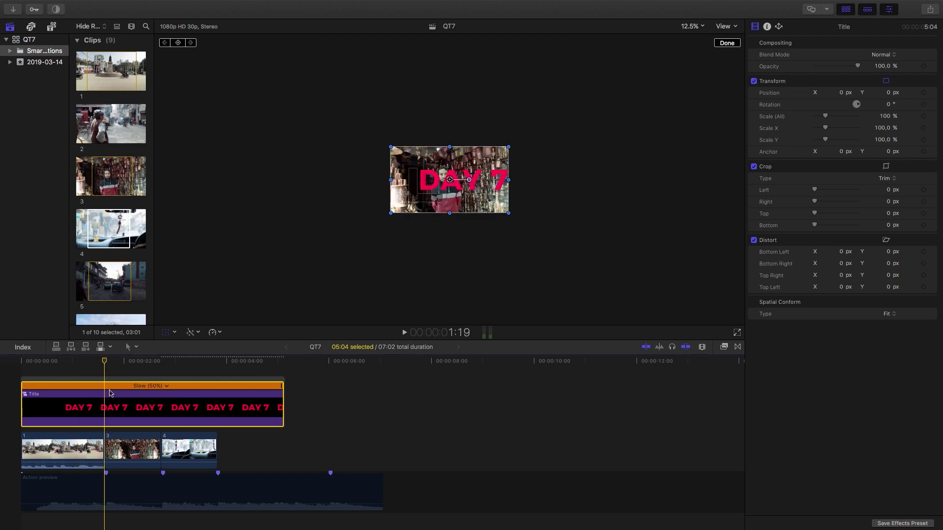
key("alt+bracketright")
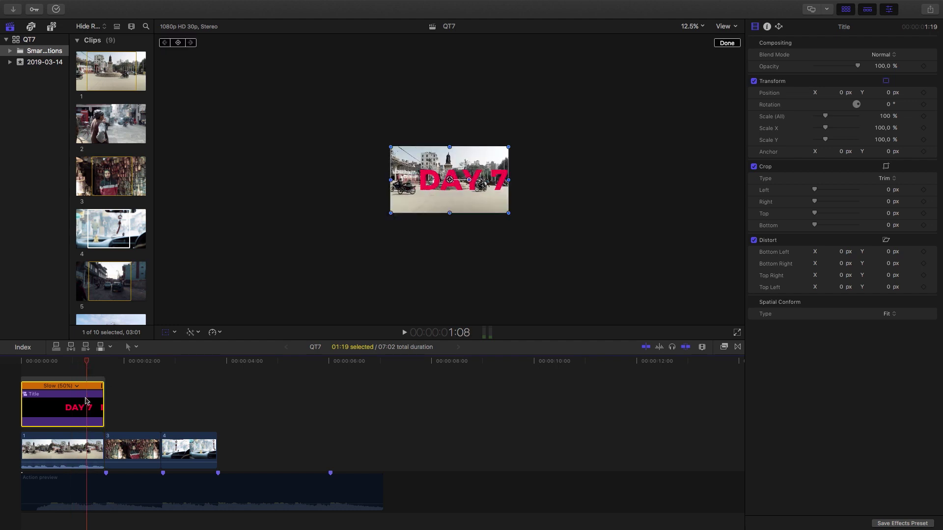
left_click_drag(838, 92, 710, 92)
key("/")
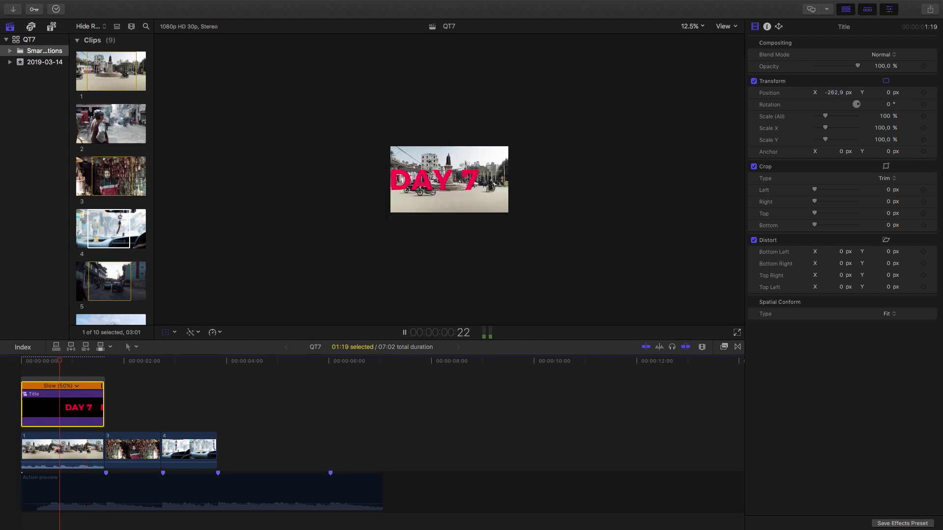